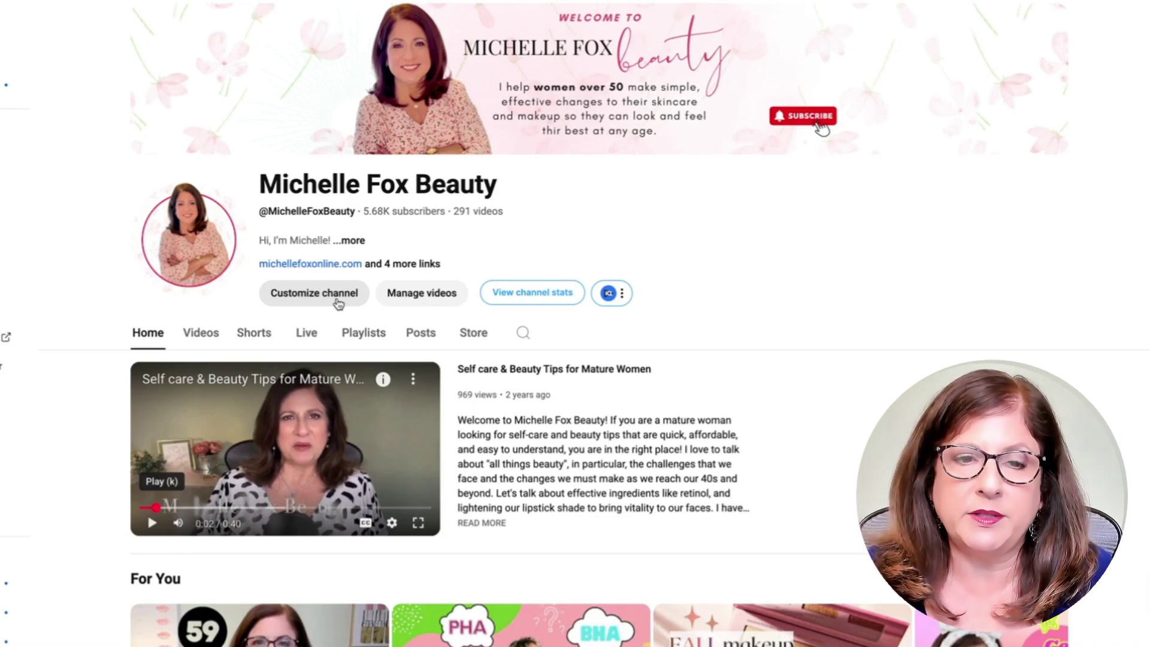
Open the channel customization page and review the profile's banner, picture, name, handle, pronouns and description.
{"action": "left_click", "coordinate": [336, 299]}
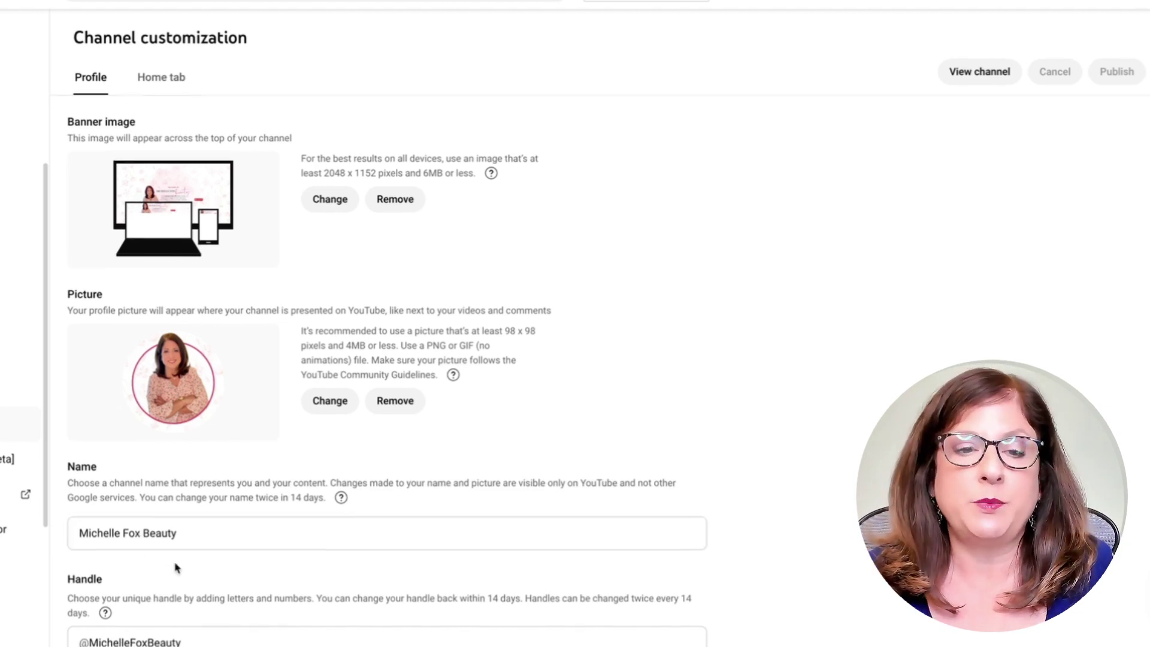
{"action": "scroll", "coordinate": [182, 556], "scroll_direction": "down", "scroll_amount": 3}
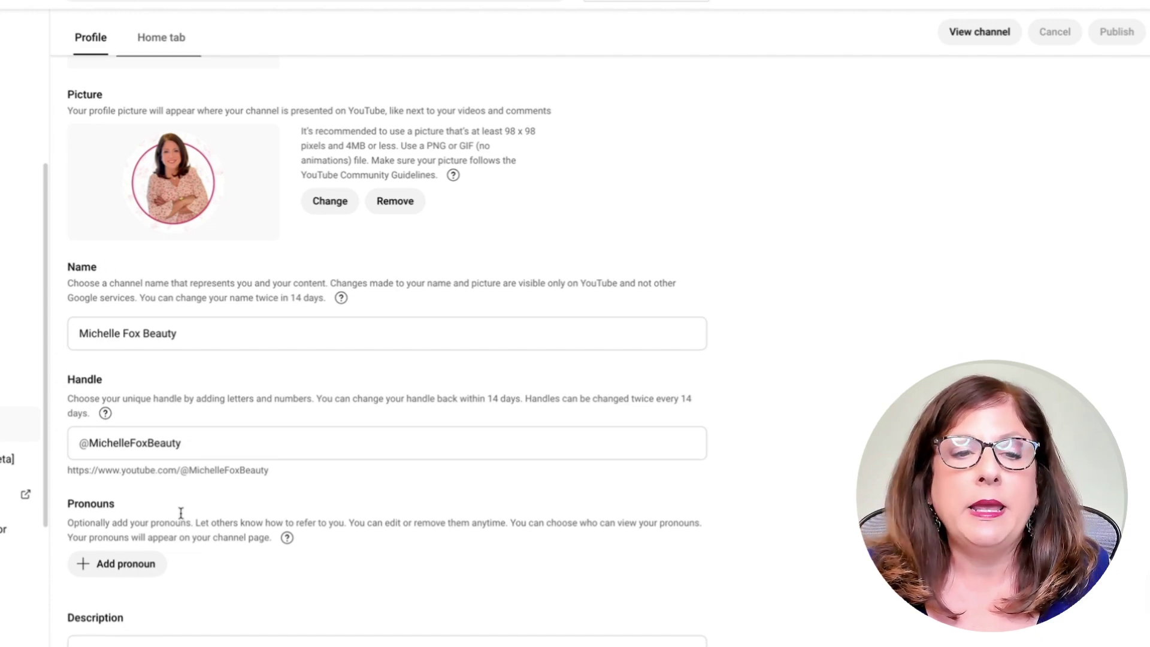
{"action": "scroll", "coordinate": [180, 514], "scroll_direction": "down", "scroll_amount": 2}
{"action": "scroll", "coordinate": [172, 449], "scroll_direction": "down", "scroll_amount": 5}
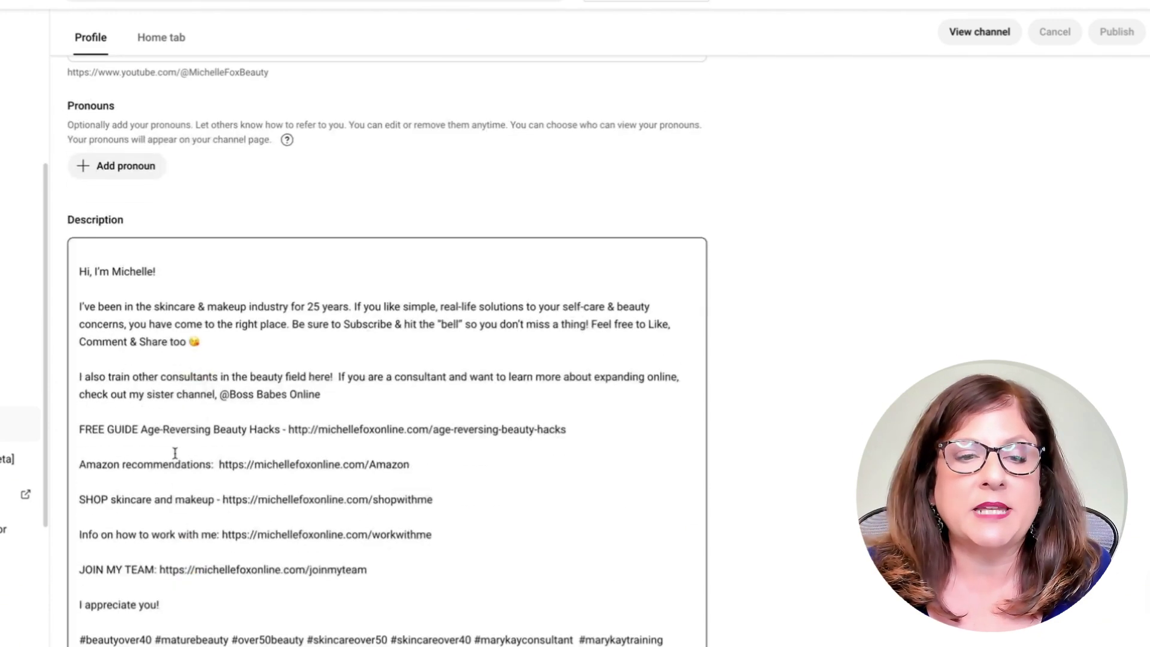
{"action": "scroll", "coordinate": [244, 623], "scroll_direction": "down", "scroll_amount": 1}
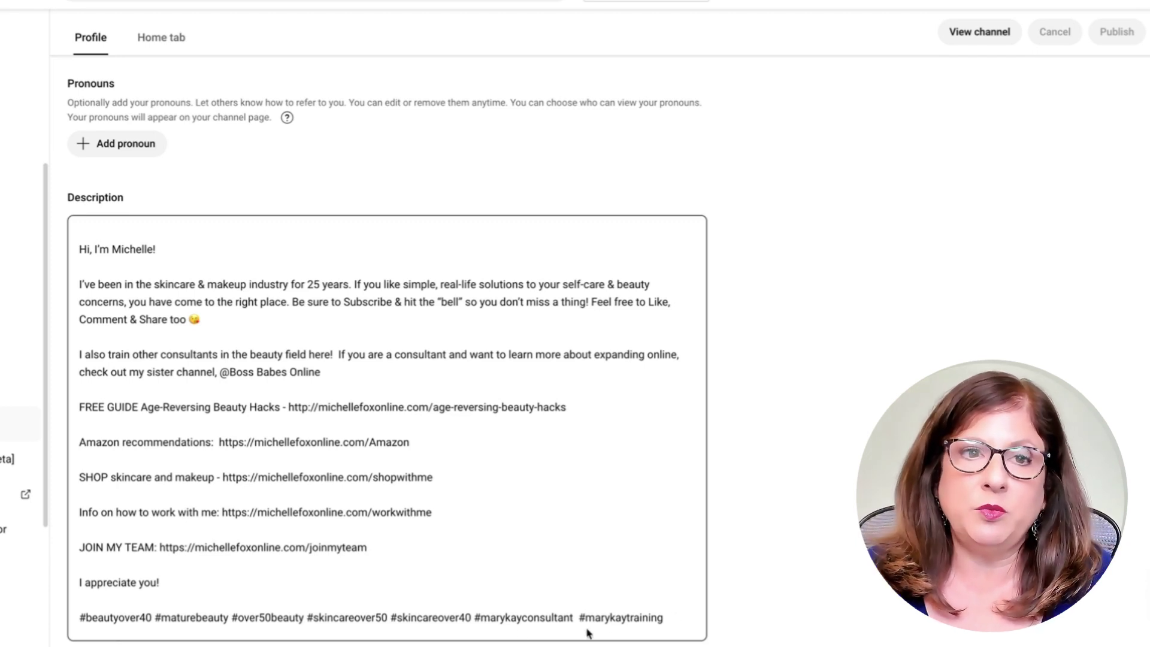
{"action": "scroll", "coordinate": [439, 587], "scroll_direction": "down", "scroll_amount": 1}
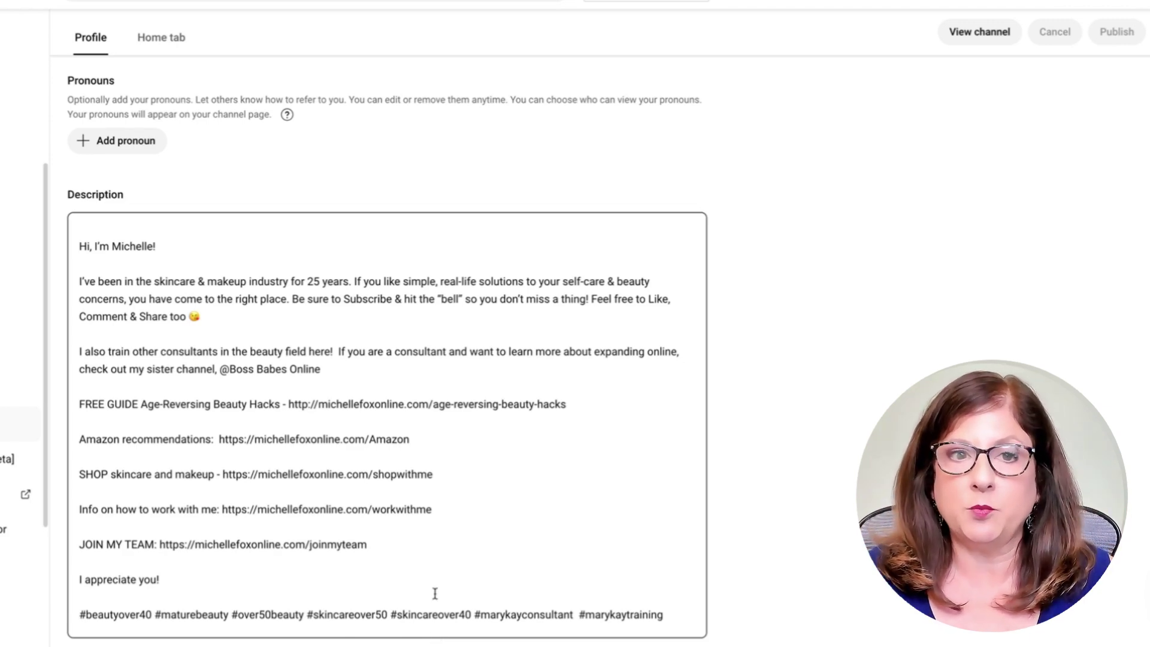
{"action": "scroll", "coordinate": [435, 593], "scroll_direction": "down", "scroll_amount": 4}
{"action": "scroll", "coordinate": [435, 593], "scroll_direction": "down", "scroll_amount": 2}
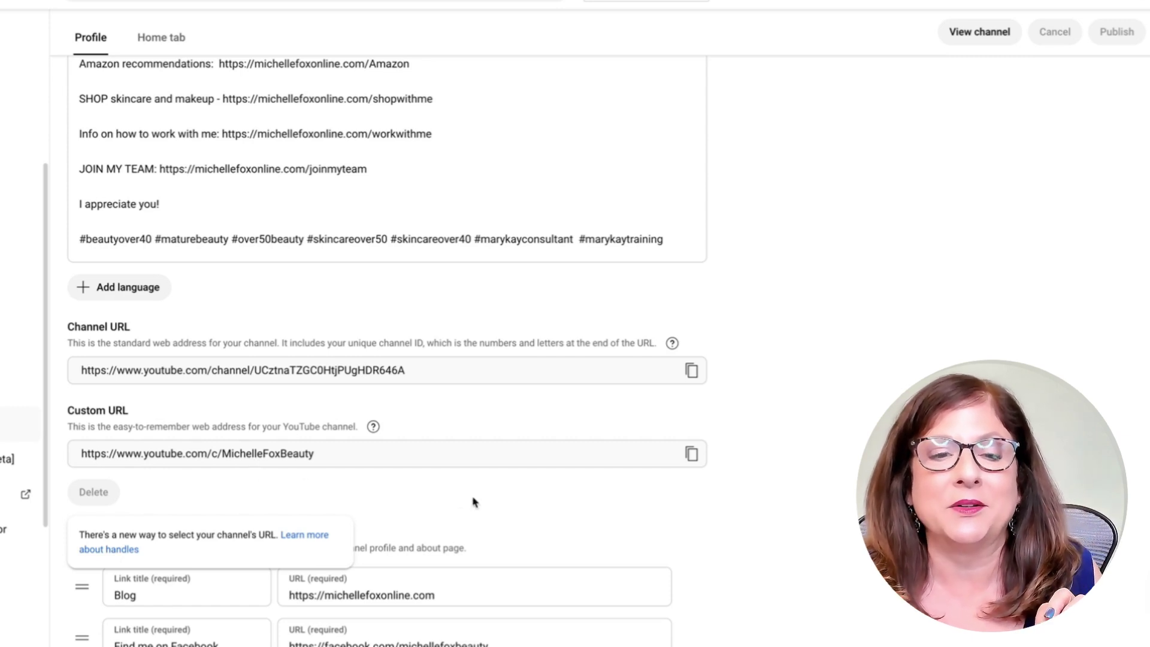
Review the profile's channel URLs, external links, contact info and video watermark settings.
{"action": "scroll", "coordinate": [496, 514], "scroll_direction": "down", "scroll_amount": 3}
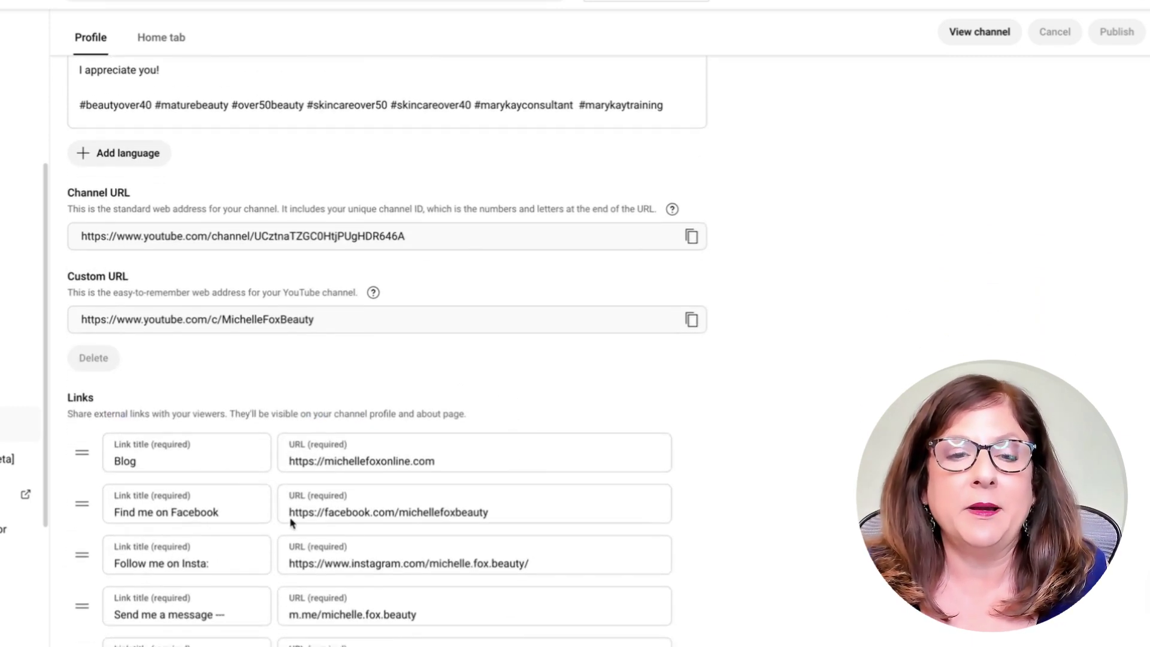
{"action": "scroll", "coordinate": [239, 641], "scroll_direction": "down", "scroll_amount": 2}
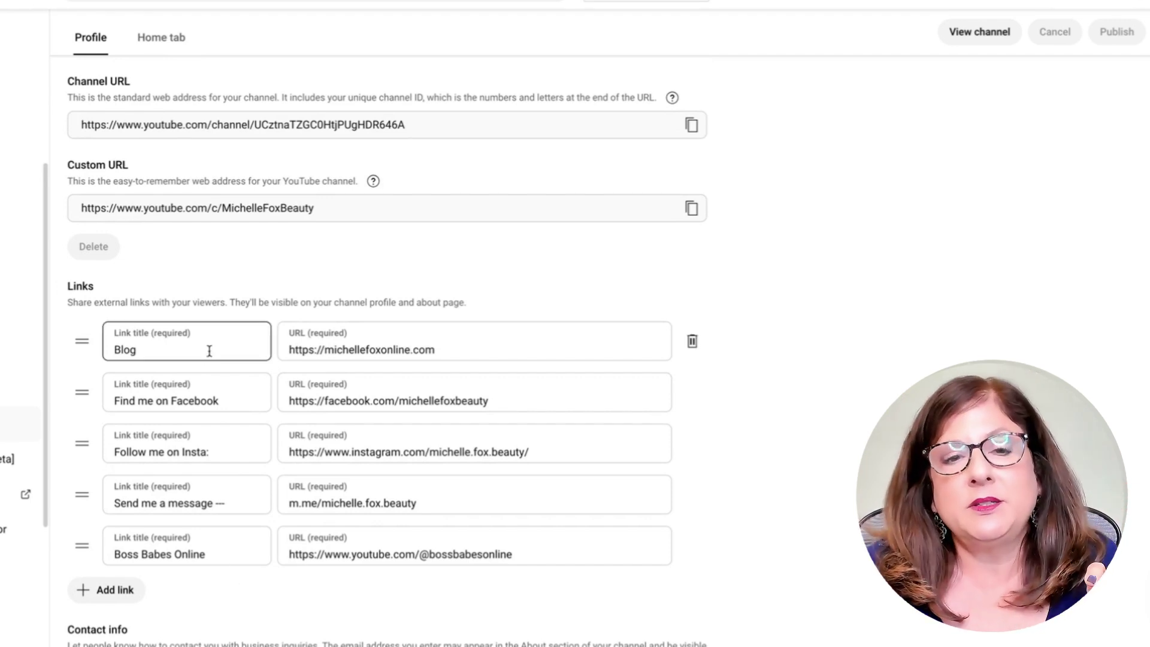
{"action": "left_click", "coordinate": [419, 355]}
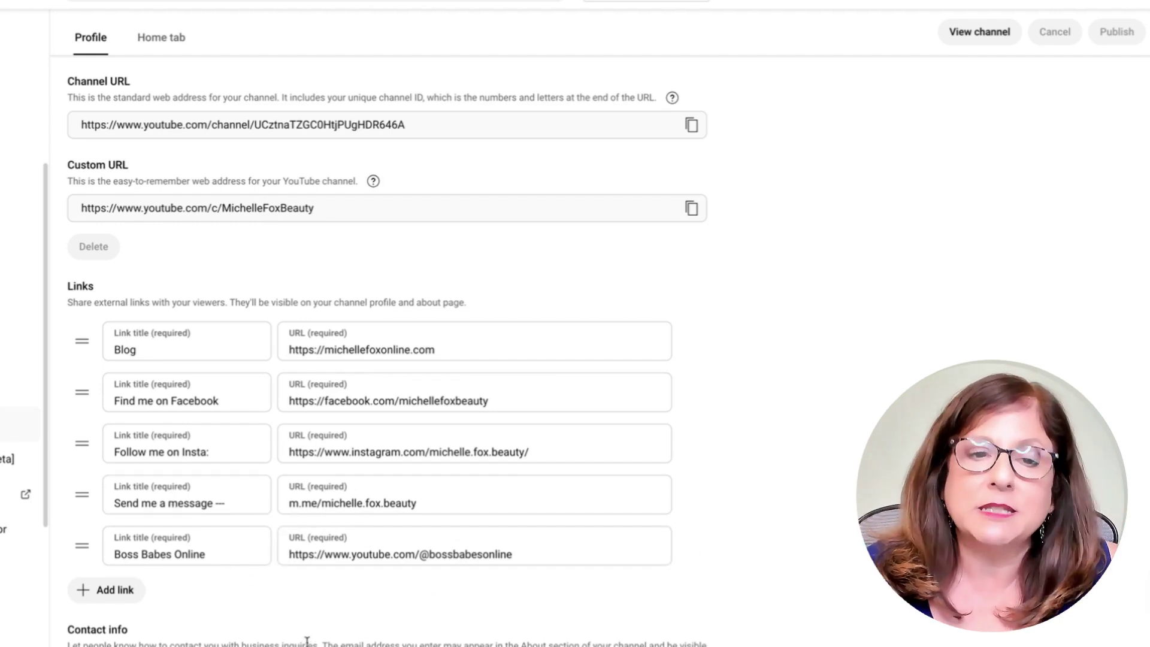
{"action": "scroll", "coordinate": [384, 581], "scroll_direction": "down", "scroll_amount": 1}
{"action": "scroll", "coordinate": [384, 581], "scroll_direction": "down", "scroll_amount": 3}
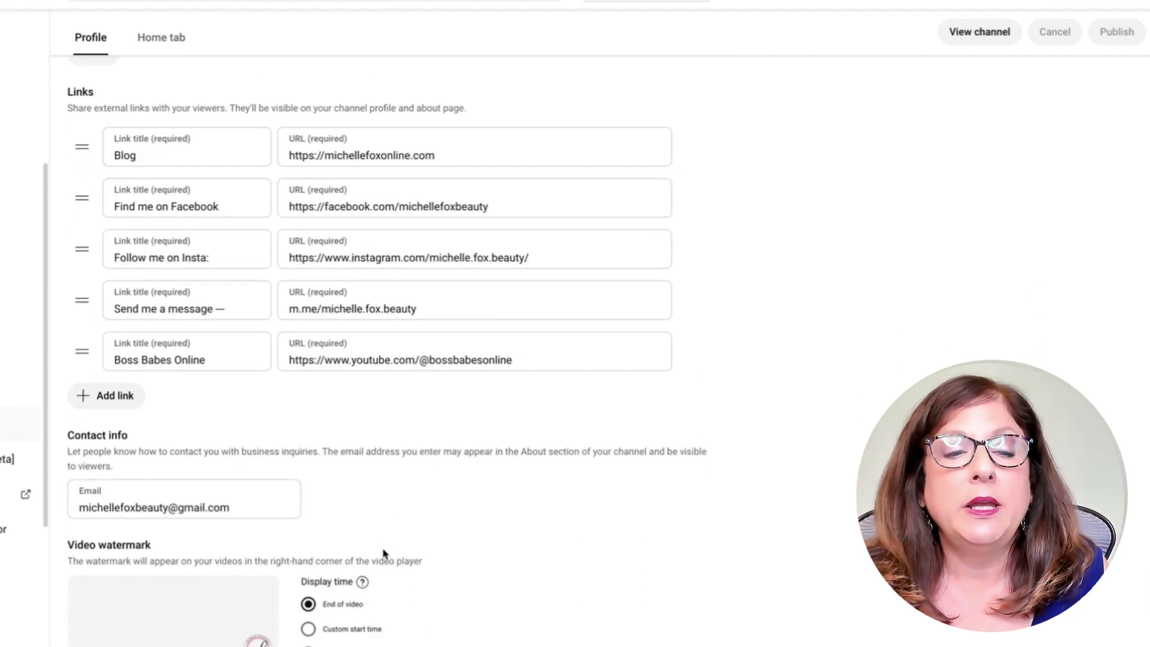
{"action": "scroll", "coordinate": [302, 534], "scroll_direction": "down", "scroll_amount": 1}
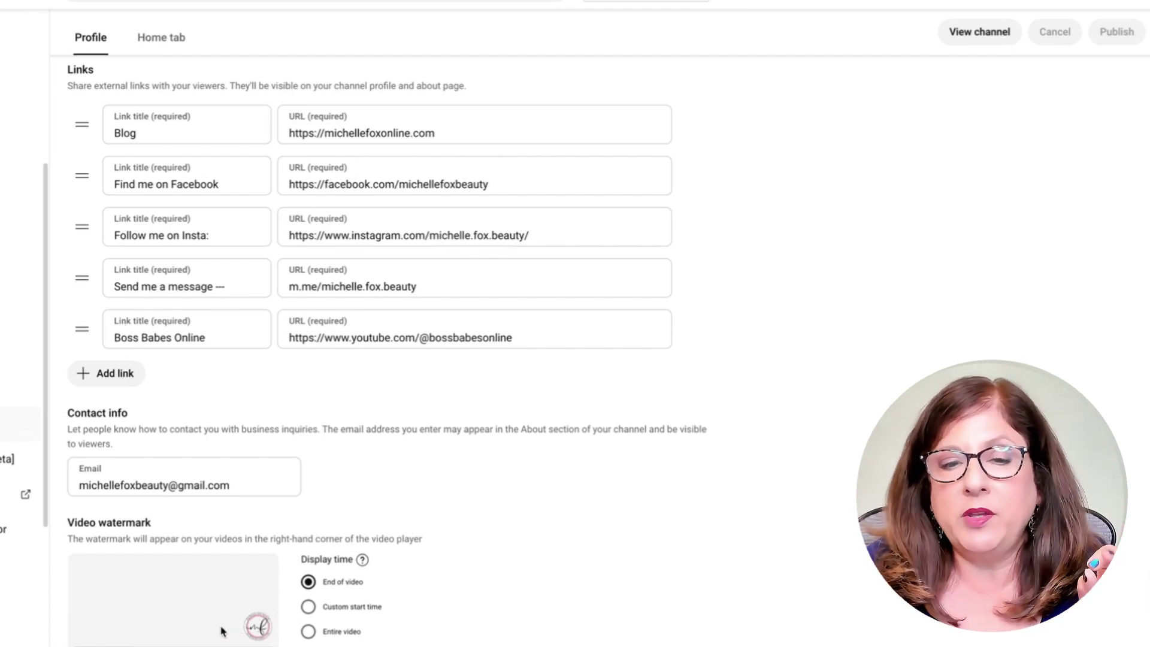
{"action": "scroll", "coordinate": [304, 596], "scroll_direction": "up", "scroll_amount": 10}
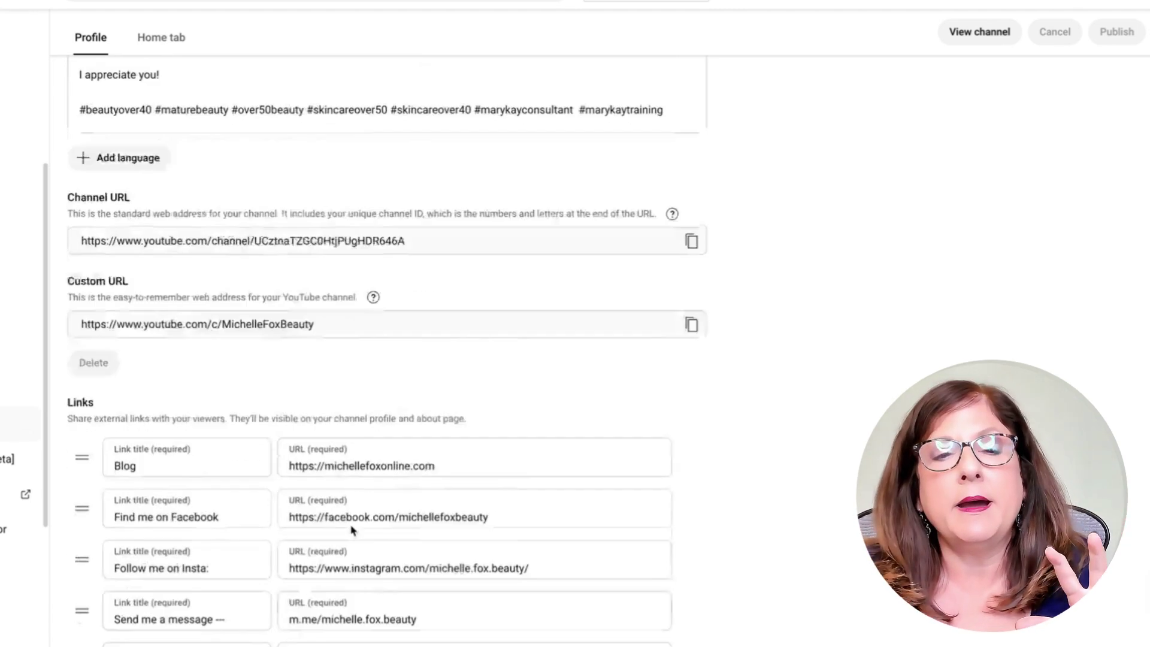
{"action": "scroll", "coordinate": [345, 493], "scroll_direction": "up", "scroll_amount": 8}
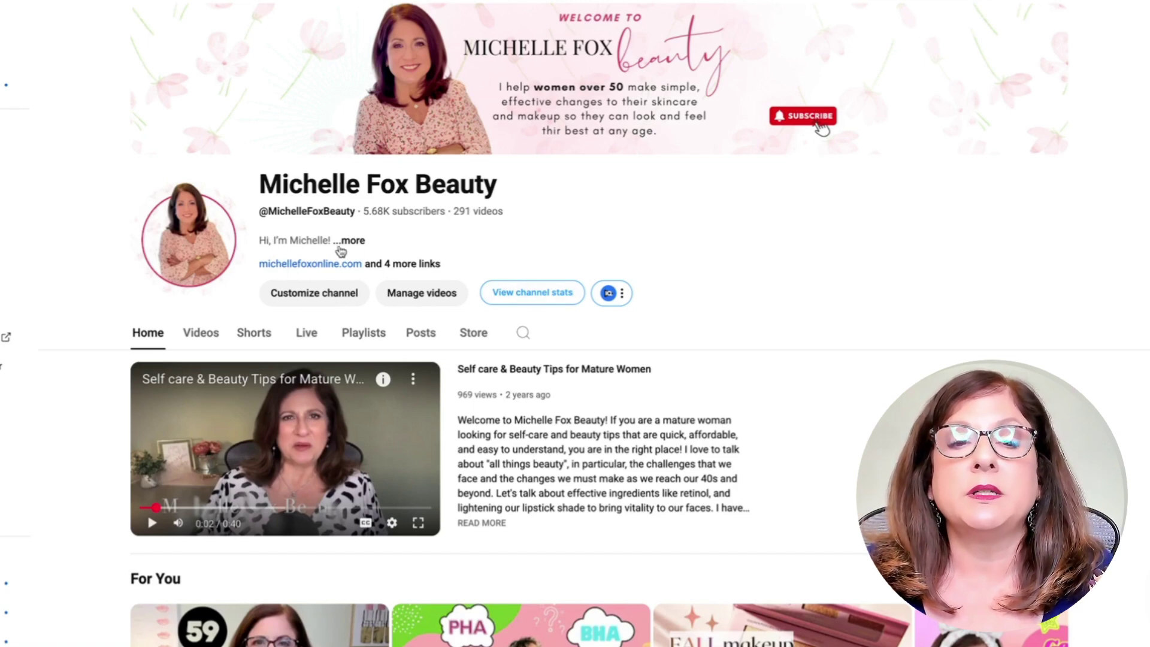
View the full description, links and channel details from the public channel page, and close them.
{"action": "left_click", "coordinate": [405, 265]}
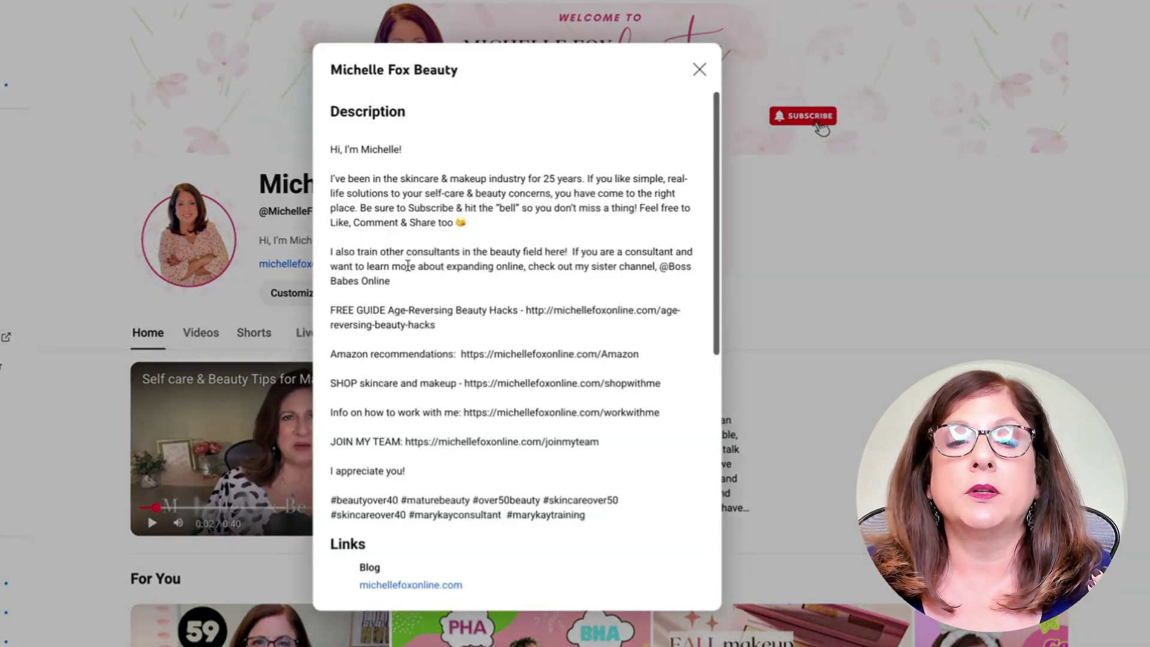
{"action": "scroll", "coordinate": [413, 180], "scroll_direction": "down", "scroll_amount": 7}
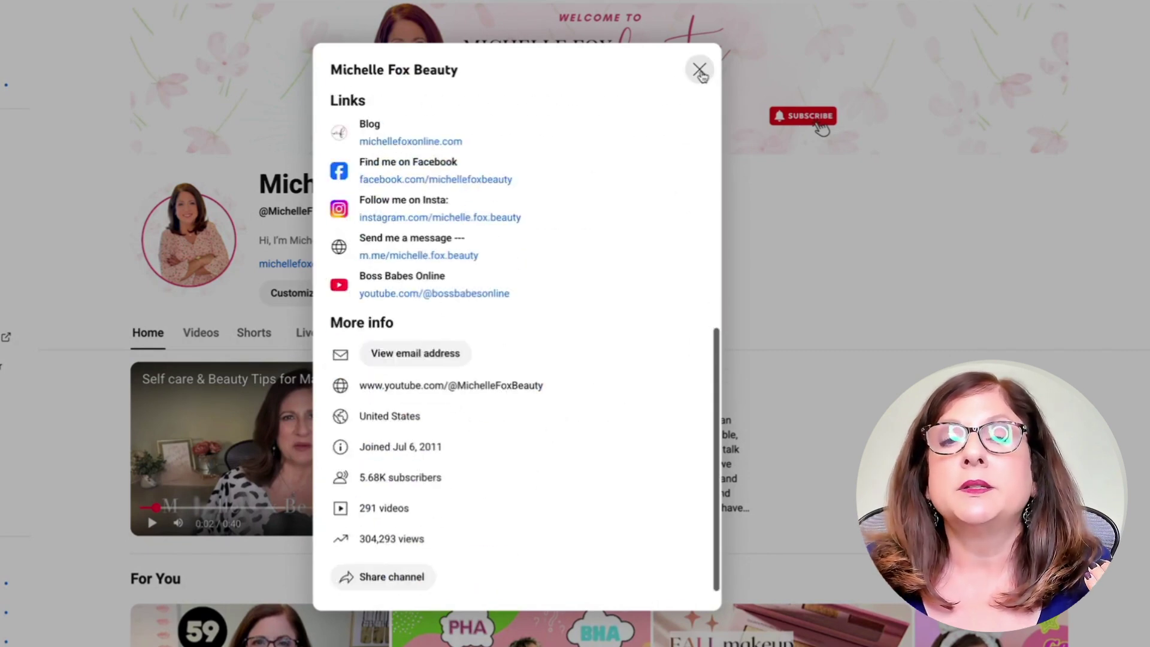
{"action": "left_click", "coordinate": [700, 72]}
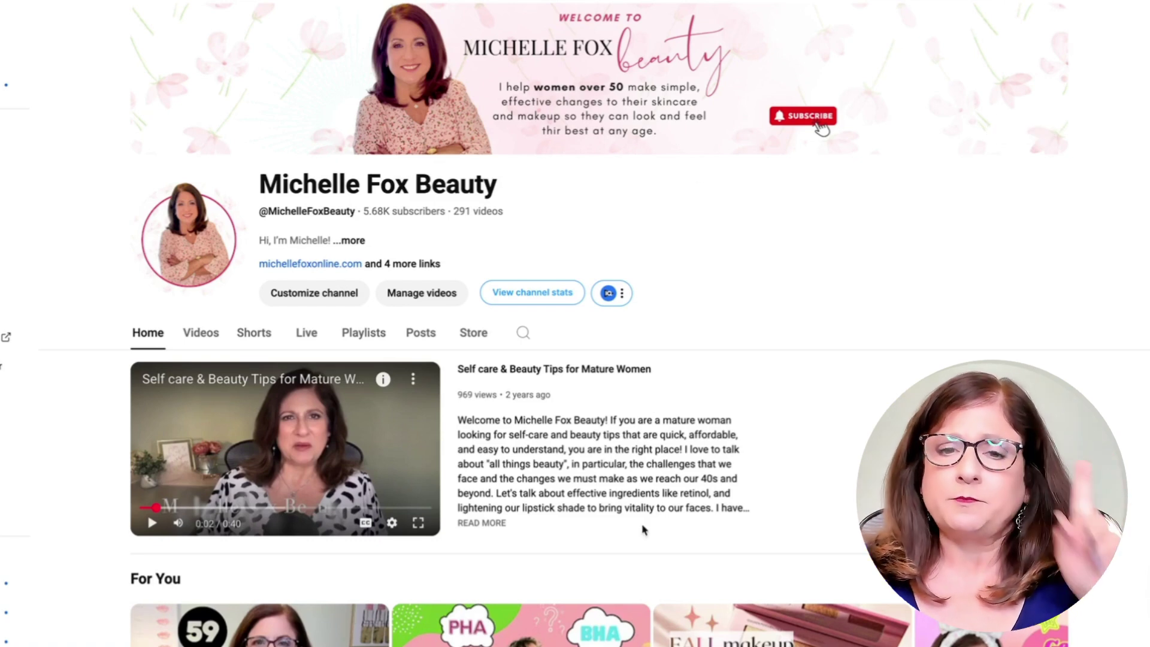
{"action": "scroll", "coordinate": [608, 547], "scroll_direction": "down", "scroll_amount": 1}
{"action": "scroll", "coordinate": [608, 546], "scroll_direction": "down", "scroll_amount": 1}
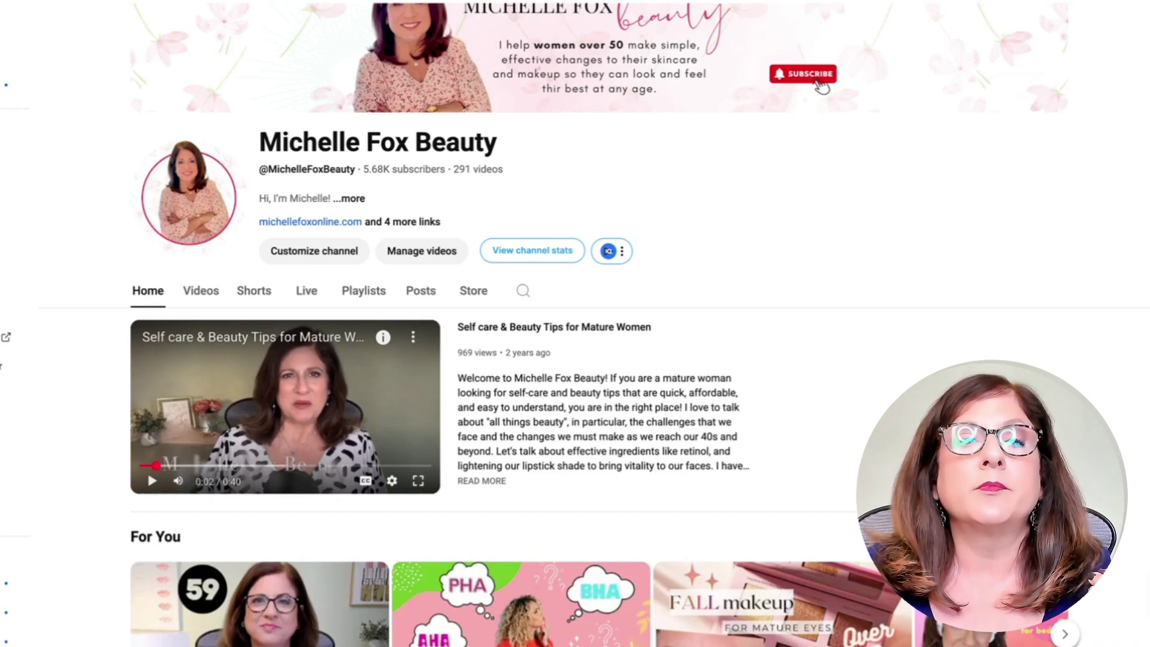
Open the Home tab settings of channel customization and review the homepage layout from channel trailer to featured channels.
{"action": "left_click", "coordinate": [318, 257]}
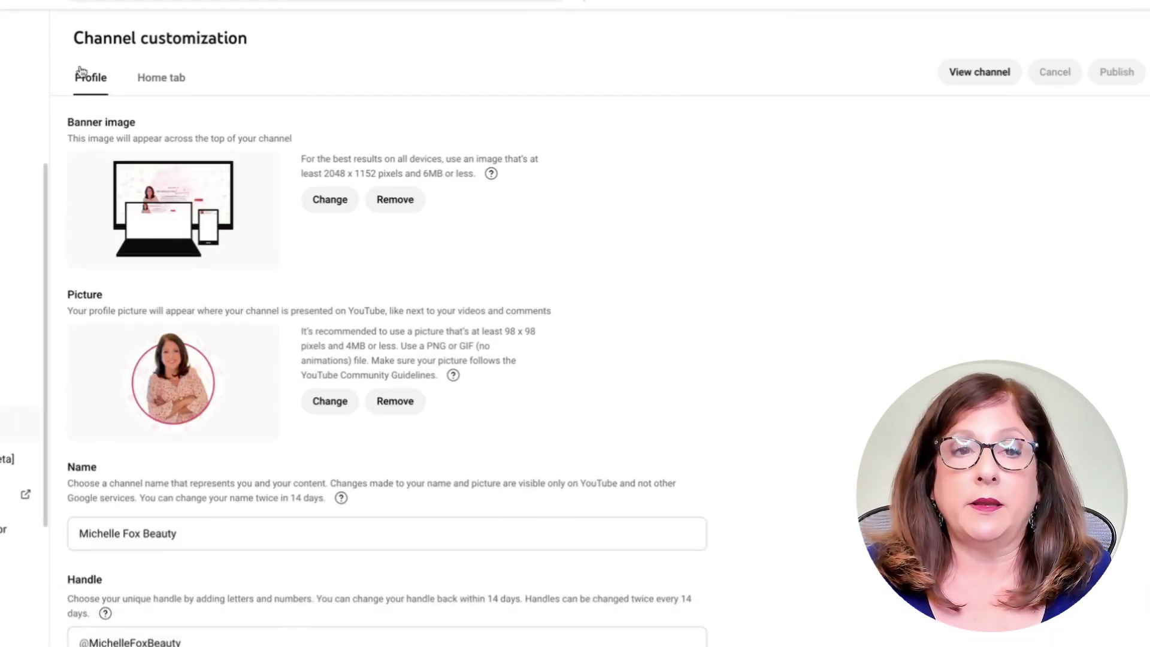
{"action": "left_click", "coordinate": [167, 83]}
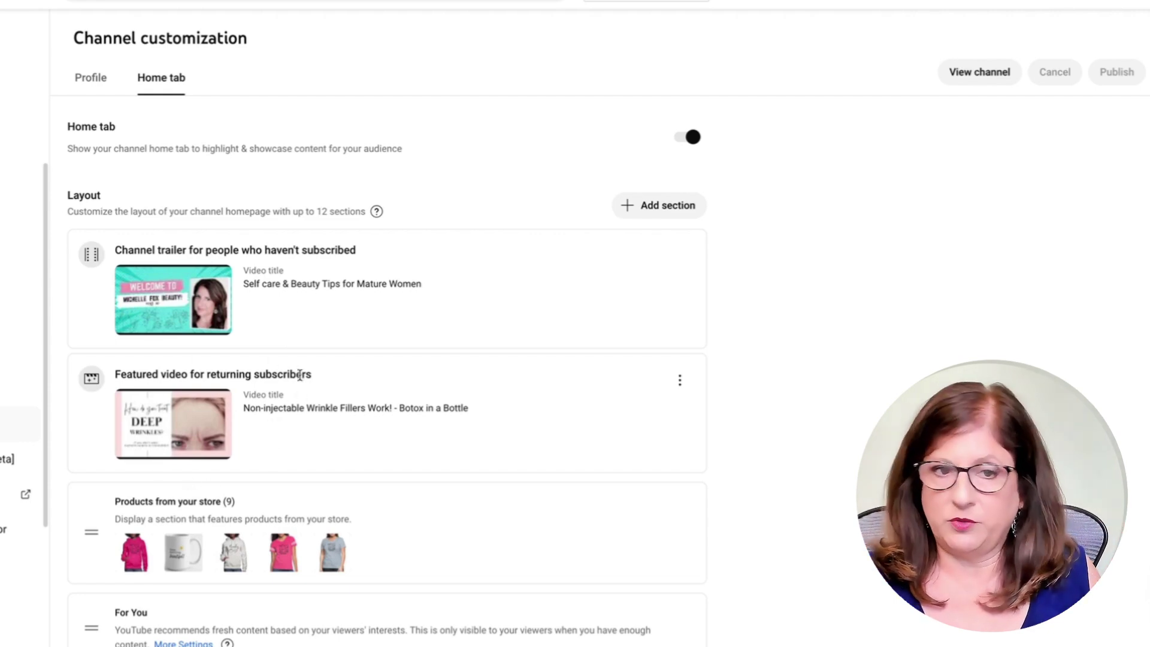
{"action": "scroll", "coordinate": [301, 449], "scroll_direction": "down", "scroll_amount": 3}
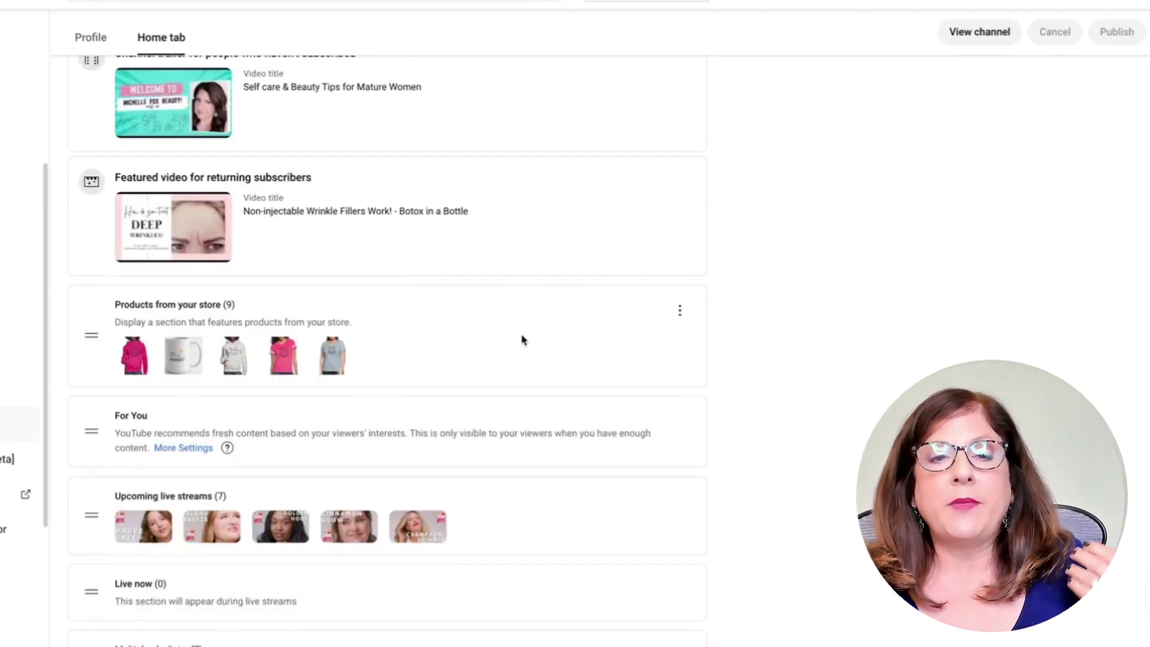
{"action": "scroll", "coordinate": [517, 359], "scroll_direction": "down", "scroll_amount": 1}
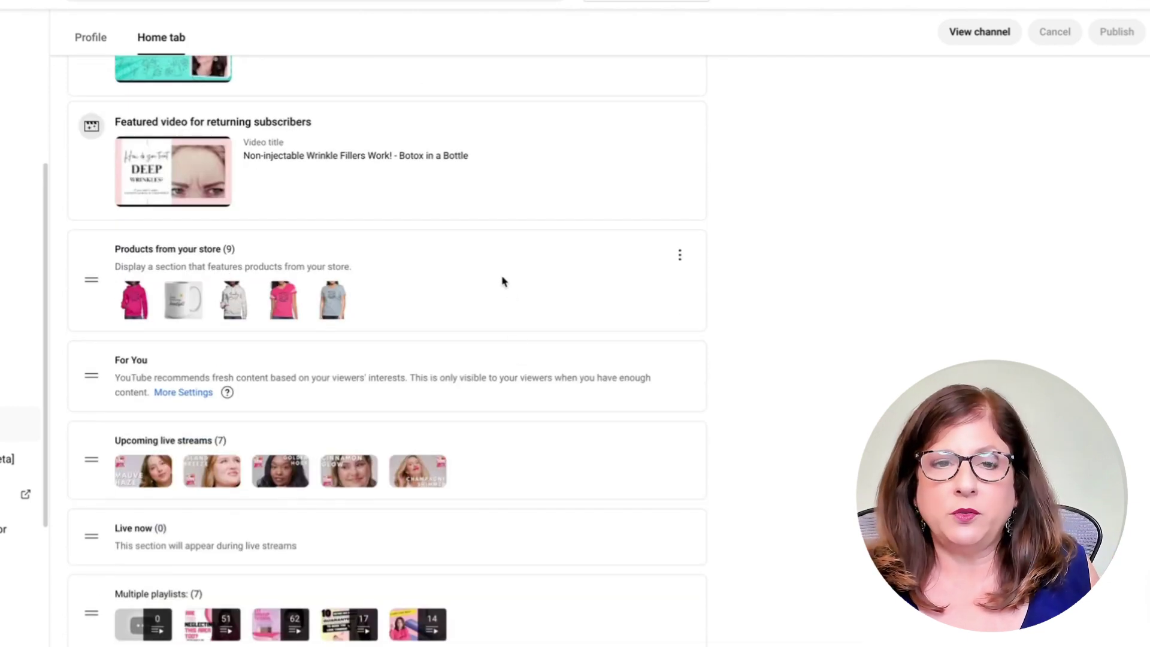
{"action": "scroll", "coordinate": [403, 332], "scroll_direction": "down", "scroll_amount": 1}
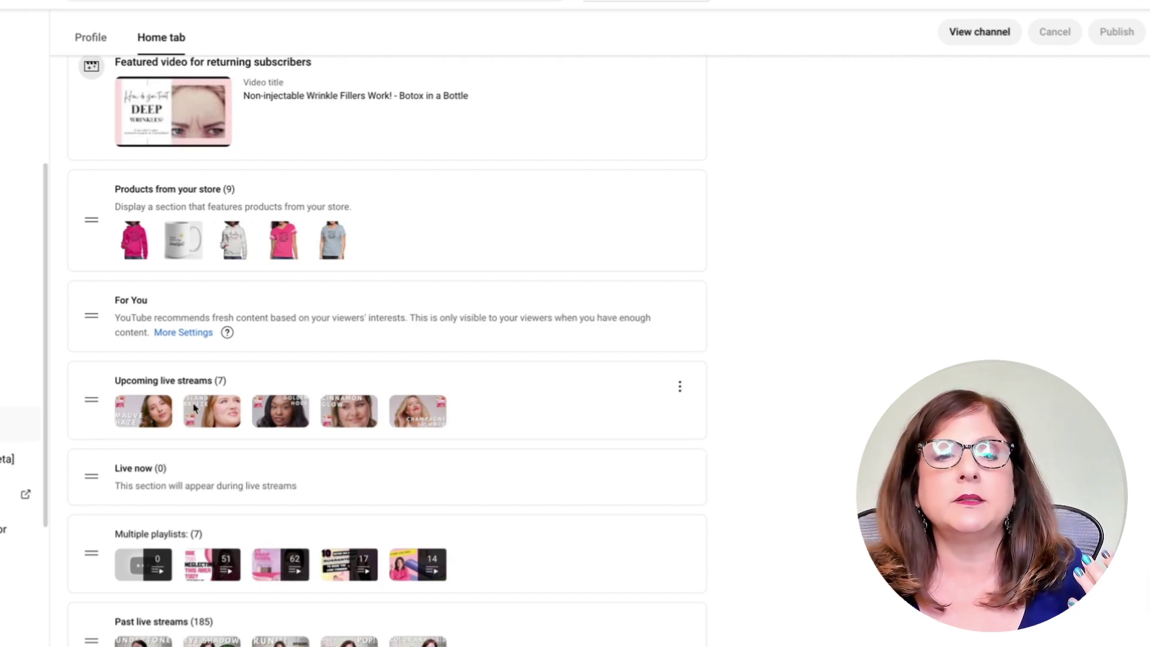
{"action": "scroll", "coordinate": [172, 488], "scroll_direction": "down", "scroll_amount": 1}
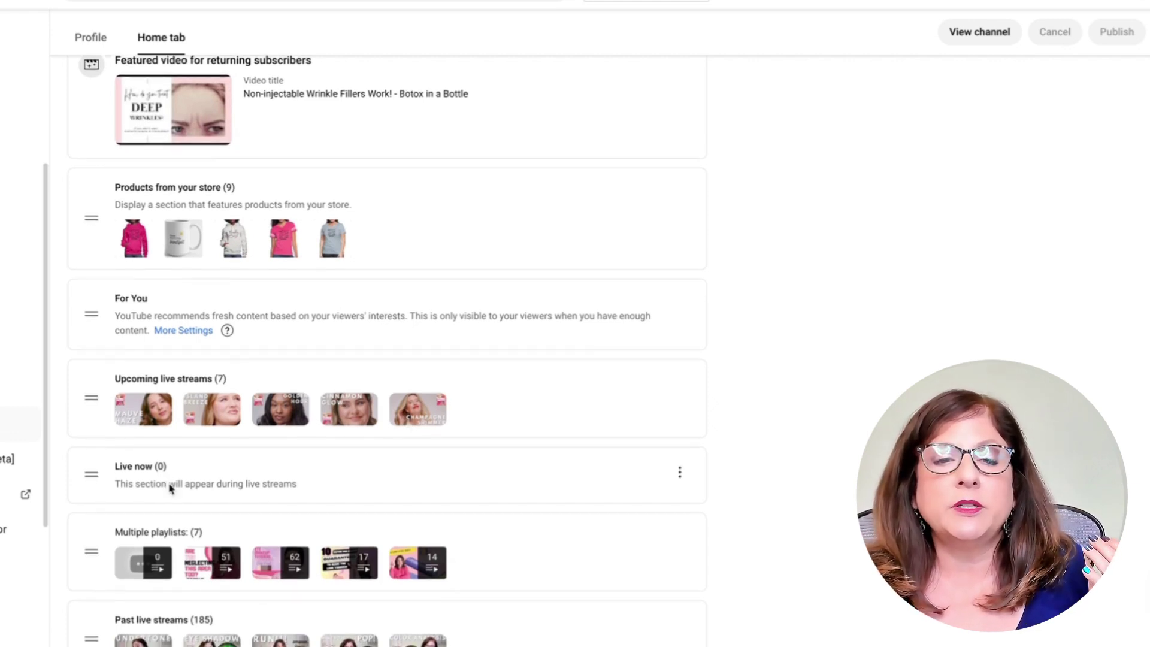
{"action": "scroll", "coordinate": [491, 500], "scroll_direction": "down", "scroll_amount": 1}
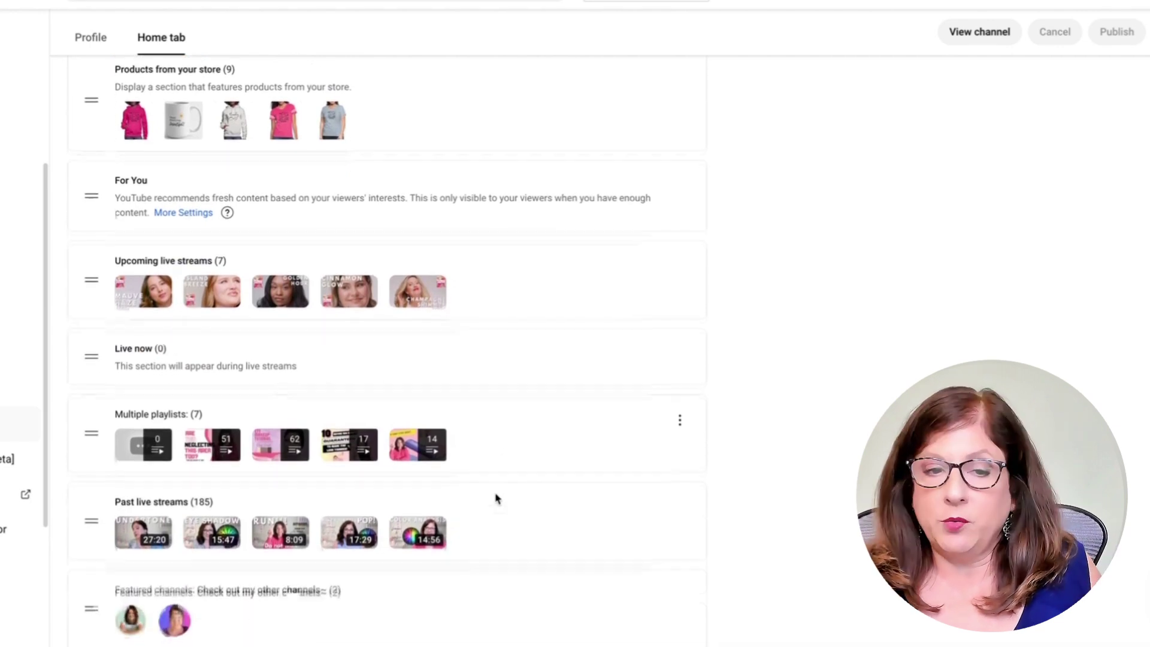
{"action": "scroll", "coordinate": [461, 542], "scroll_direction": "down", "scroll_amount": 1}
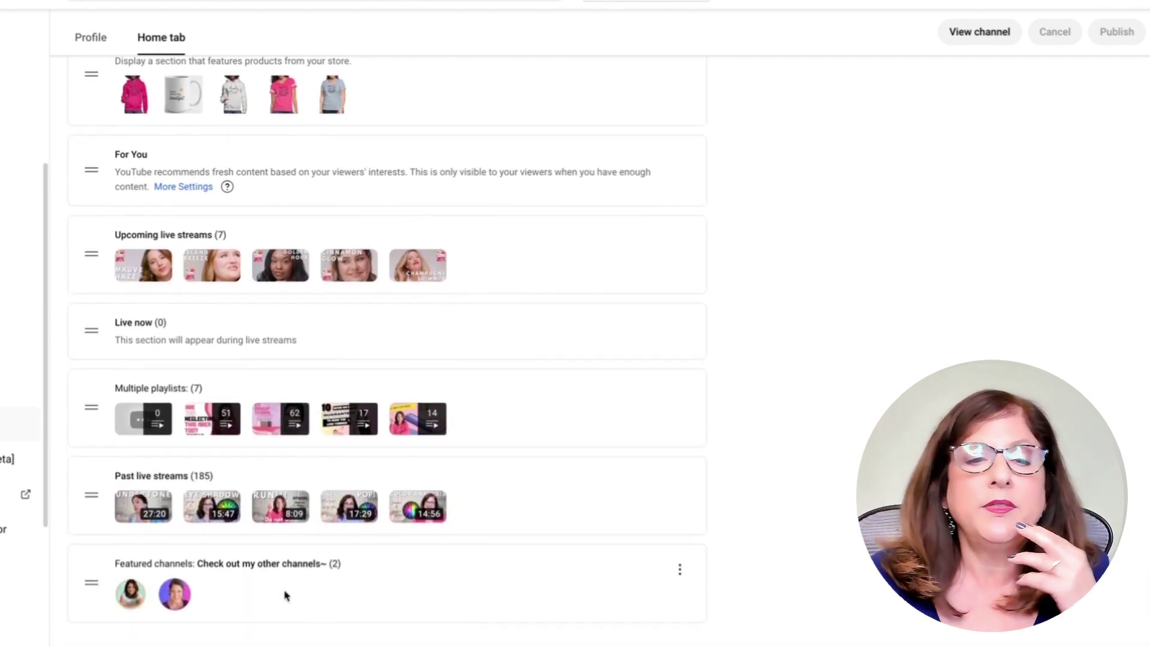
{"action": "scroll", "coordinate": [275, 642], "scroll_direction": "up", "scroll_amount": 3}
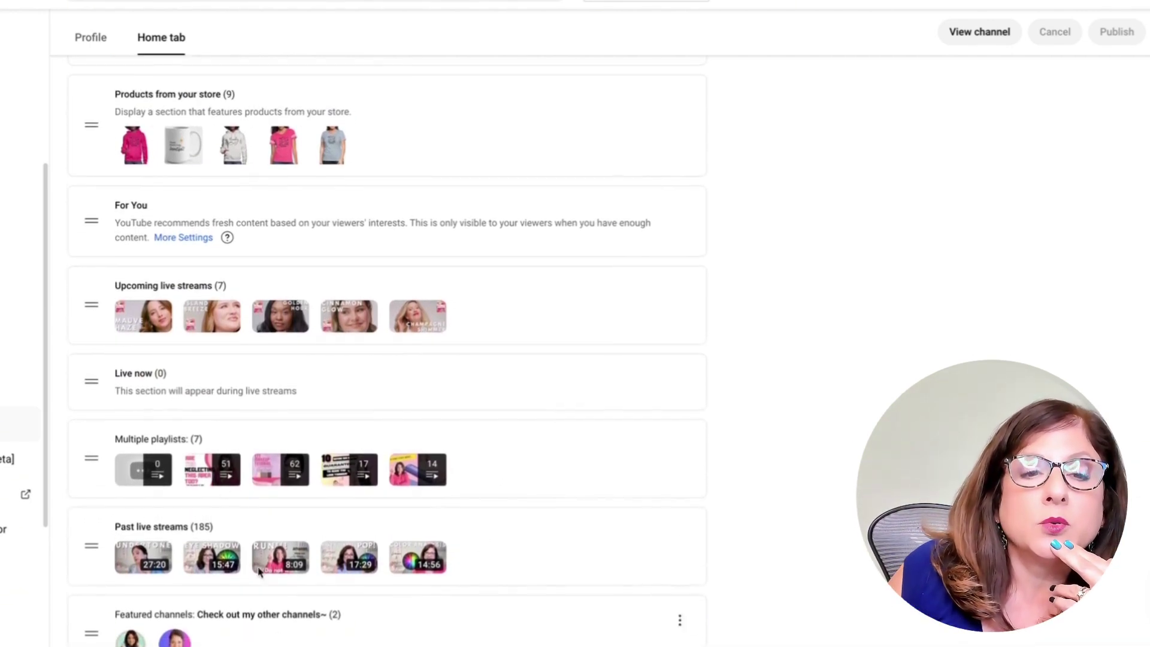
{"action": "scroll", "coordinate": [188, 359], "scroll_direction": "up", "scroll_amount": 5}
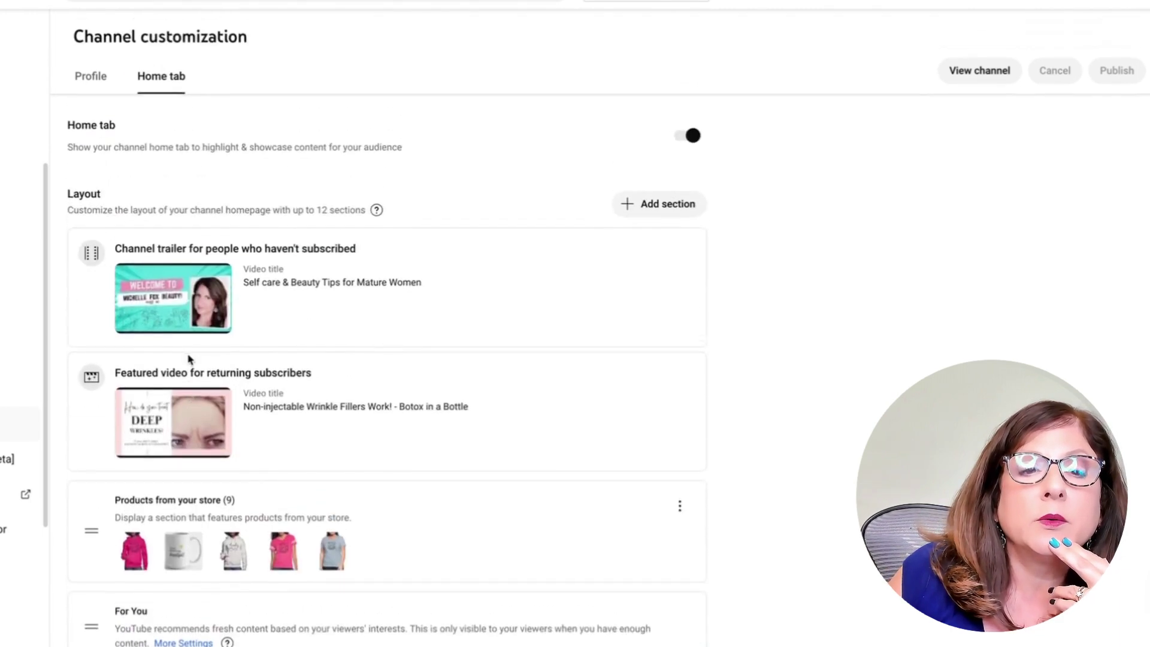
Add a Short videos section to the homepage layout and place it between Upcoming live streams and Live now.
{"action": "left_click", "coordinate": [639, 209]}
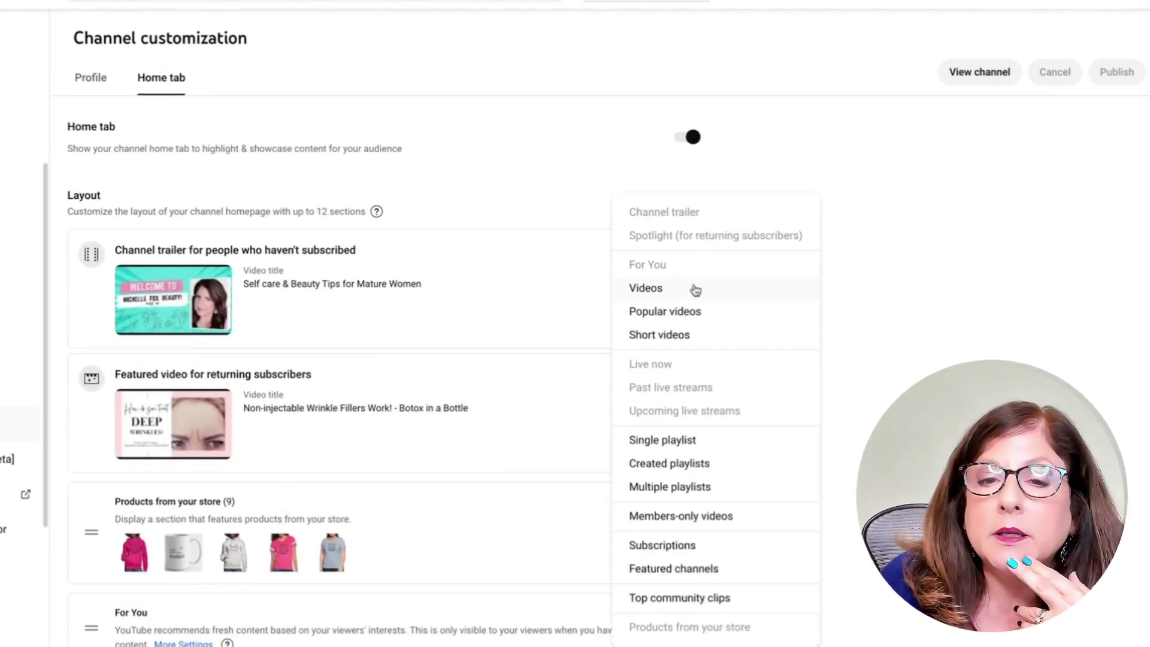
{"action": "left_click", "coordinate": [674, 335]}
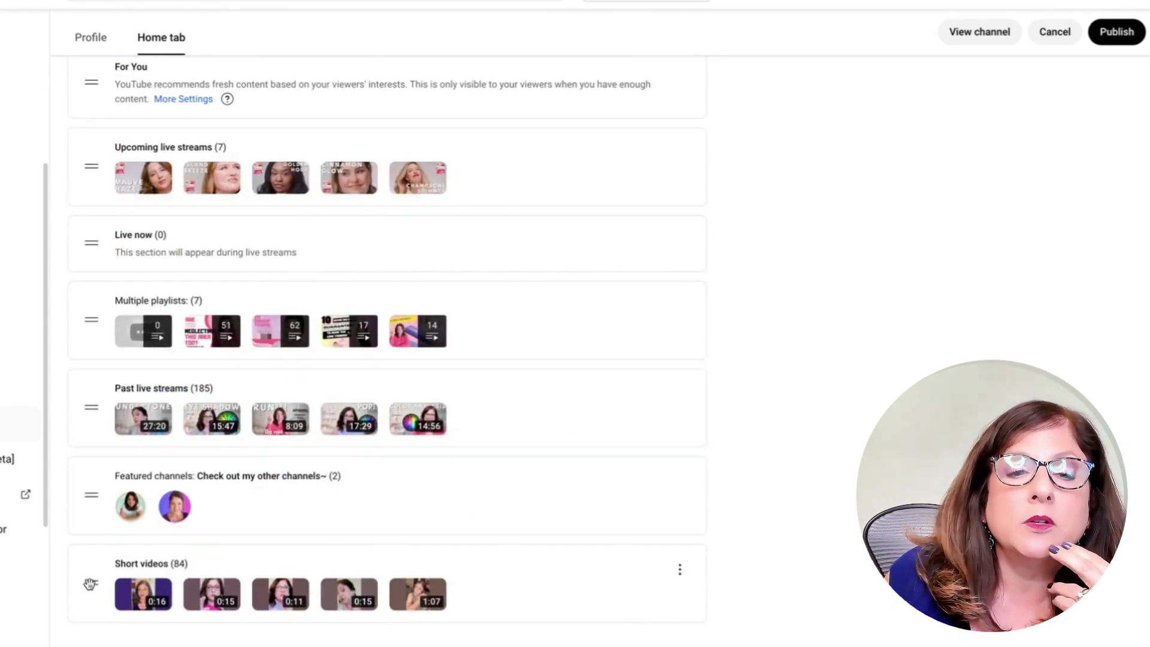
{"action": "left_click_drag", "start_coordinate": [89, 583], "coordinate": [99, 228]}
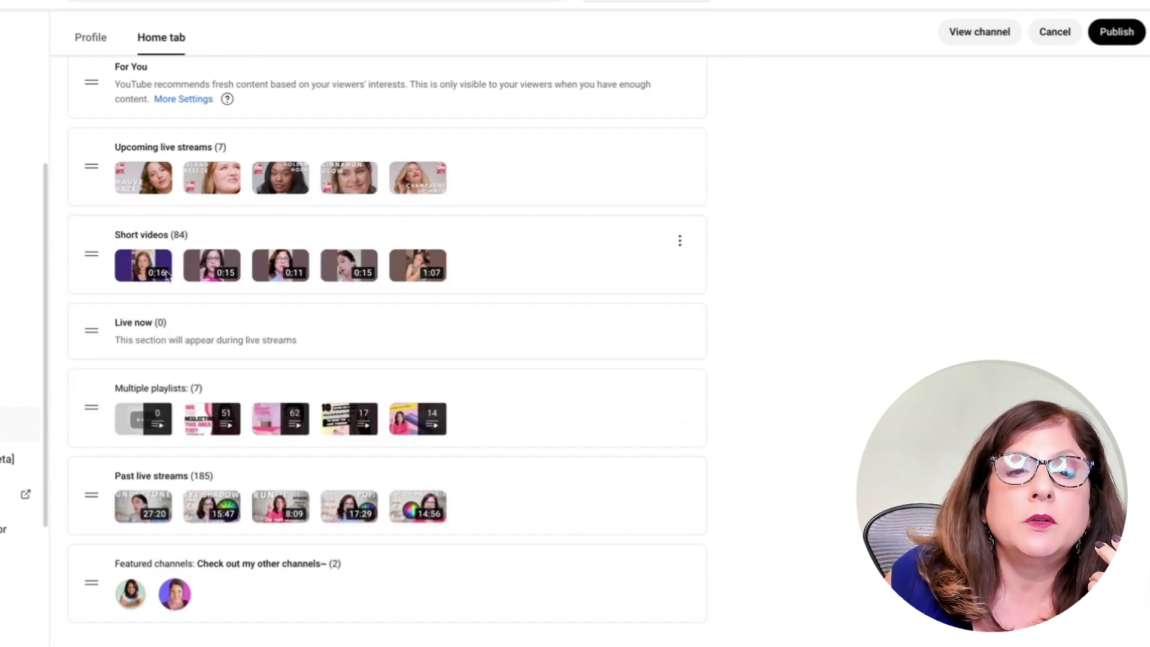
{"action": "scroll", "coordinate": [241, 305], "scroll_direction": "up", "scroll_amount": 3}
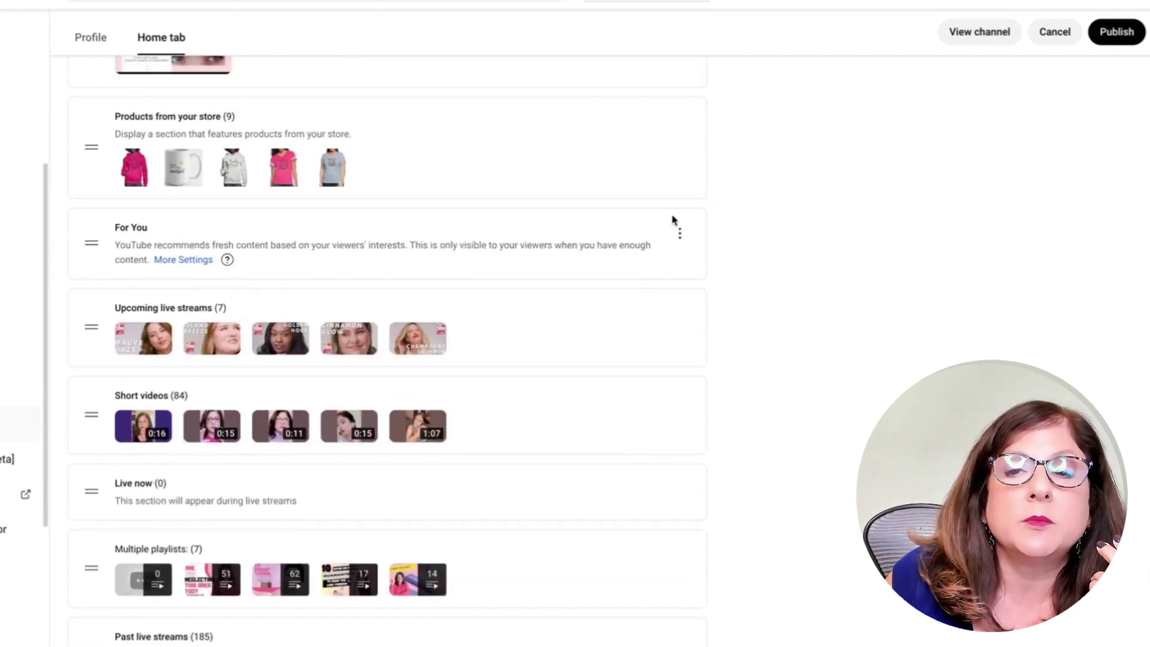
View the channel page, pause the trailer and check the order of the homepage sections down to the playlists.
{"action": "left_click", "coordinate": [984, 36]}
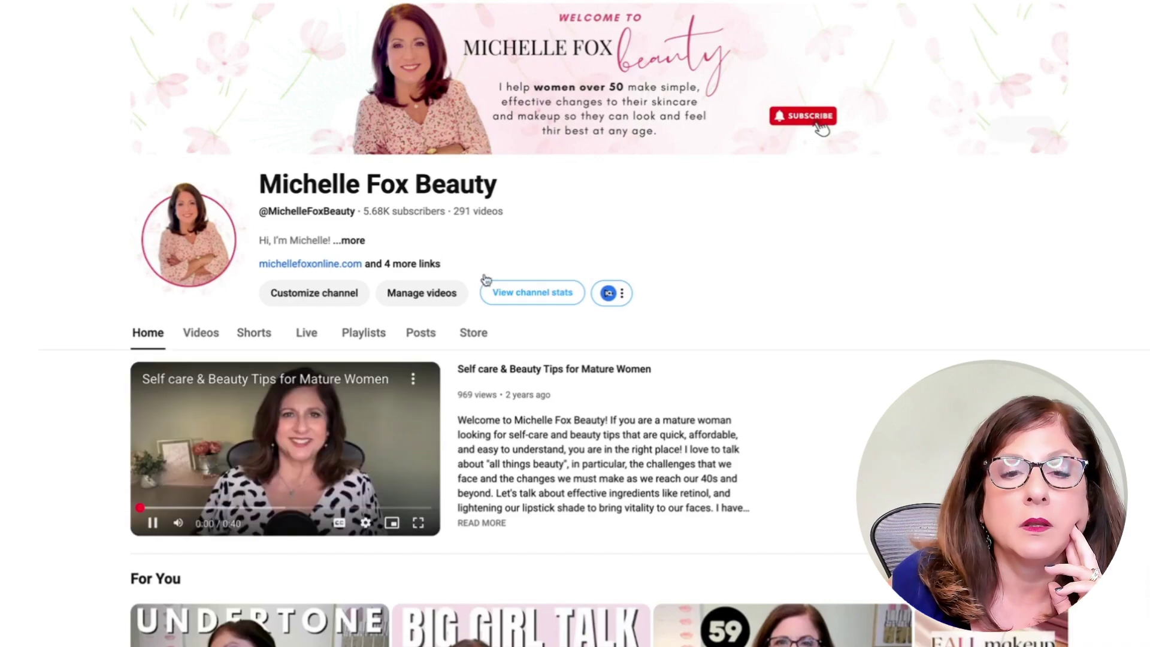
{"action": "left_click", "coordinate": [153, 523]}
{"action": "scroll", "coordinate": [721, 413], "scroll_direction": "down", "scroll_amount": 5}
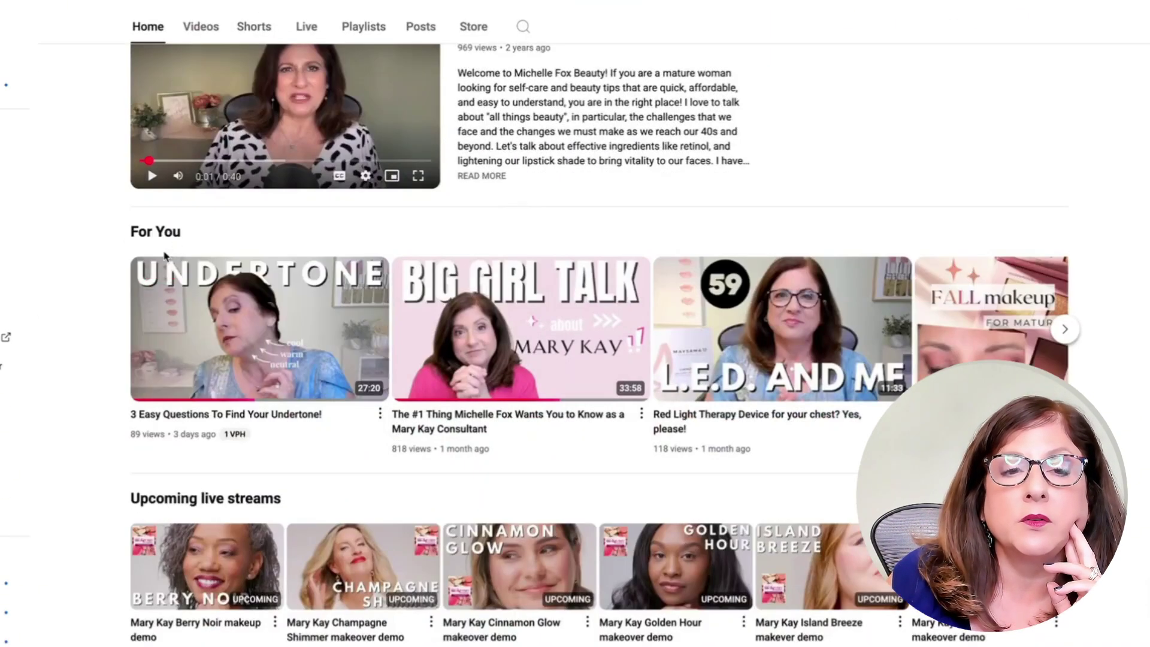
{"action": "scroll", "coordinate": [241, 368], "scroll_direction": "down", "scroll_amount": 3}
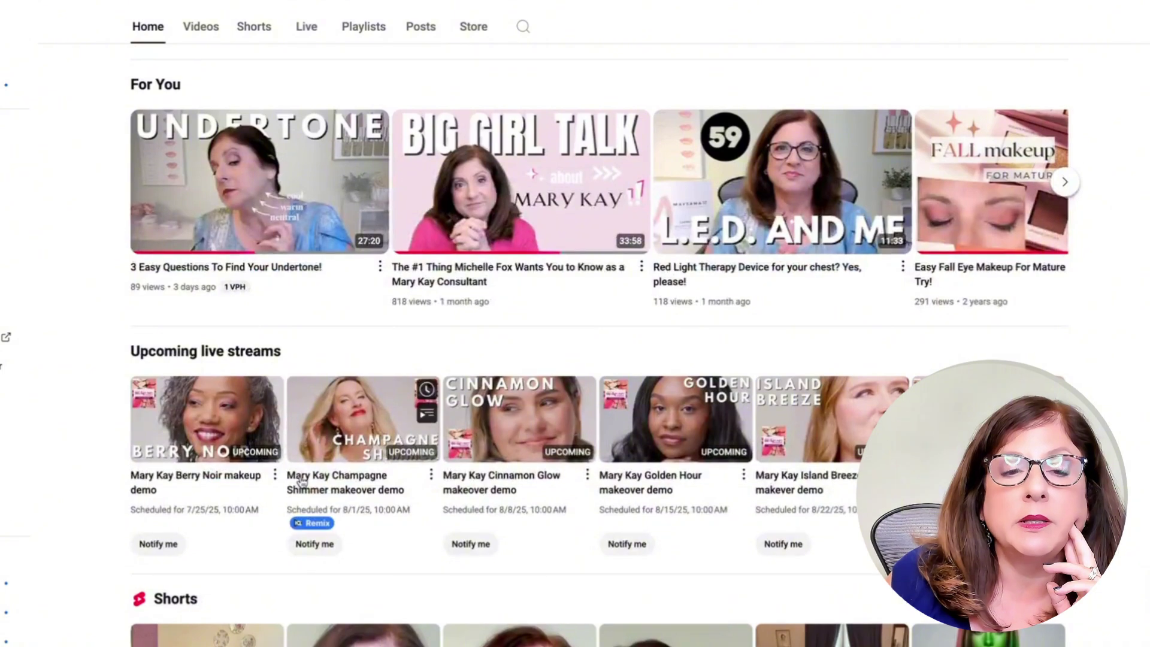
{"action": "scroll", "coordinate": [311, 521], "scroll_direction": "down", "scroll_amount": 5}
{"action": "scroll", "coordinate": [484, 506], "scroll_direction": "down", "scroll_amount": 5}
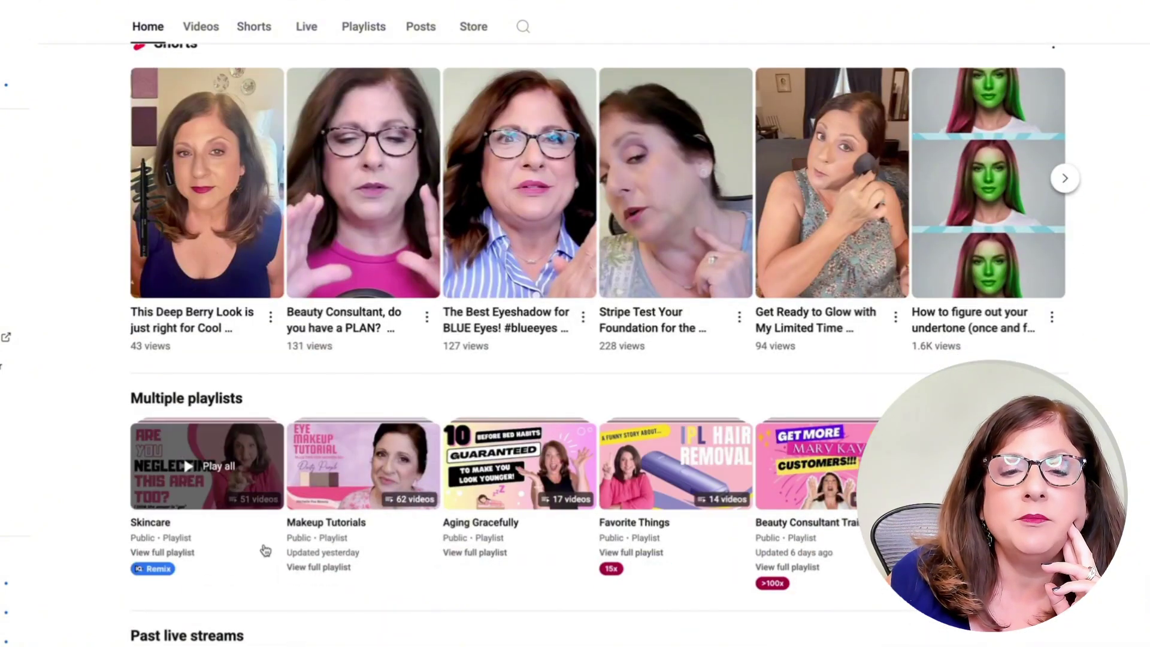
Move the Multiple playlists section above Short videos and Live now directly below Upcoming live streams, and publish the homepage layout.
{"action": "scroll", "coordinate": [258, 544], "scroll_direction": "down", "scroll_amount": 5}
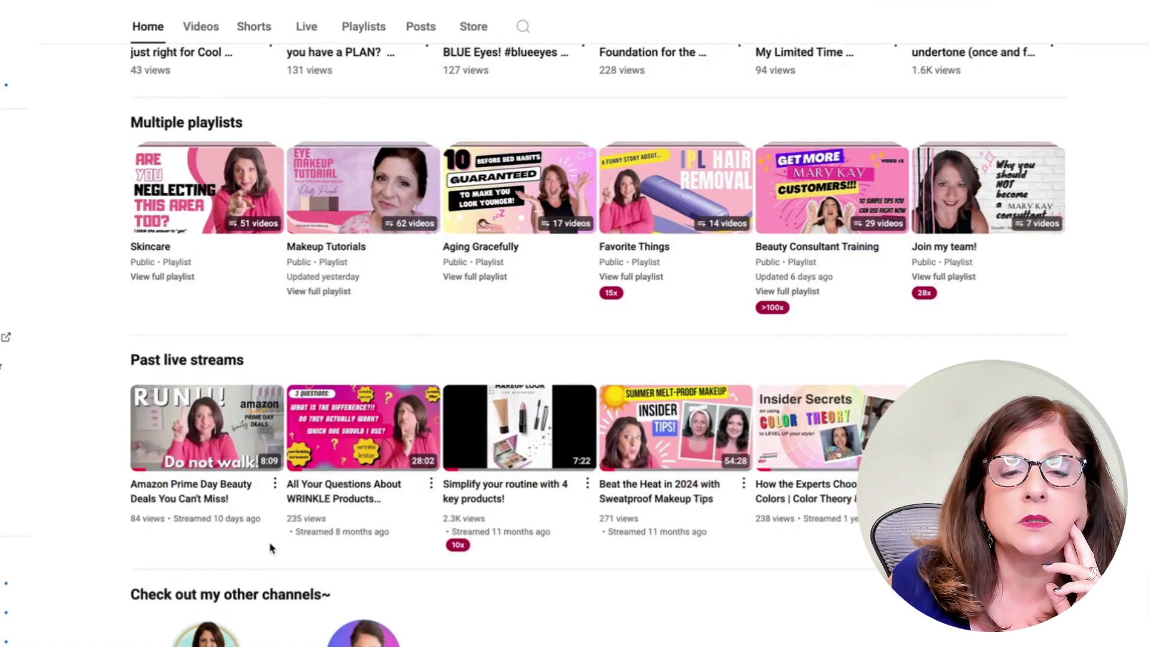
{"action": "scroll", "coordinate": [269, 545], "scroll_direction": "up", "scroll_amount": 6}
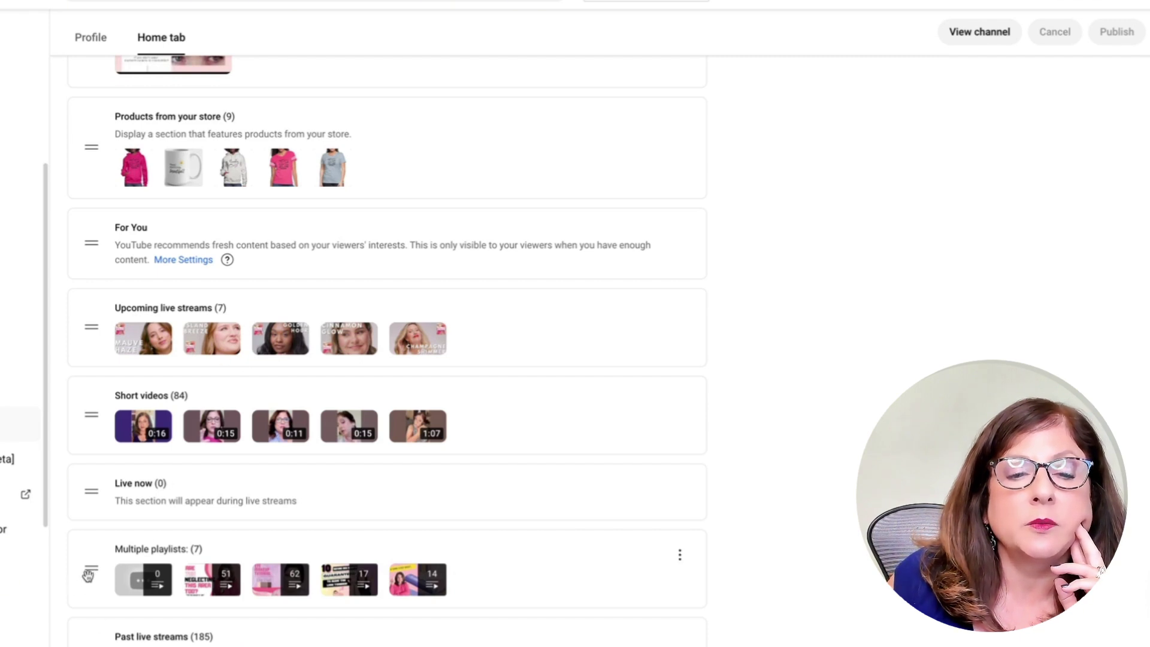
{"action": "left_click_drag", "start_coordinate": [90, 572], "coordinate": [88, 384]}
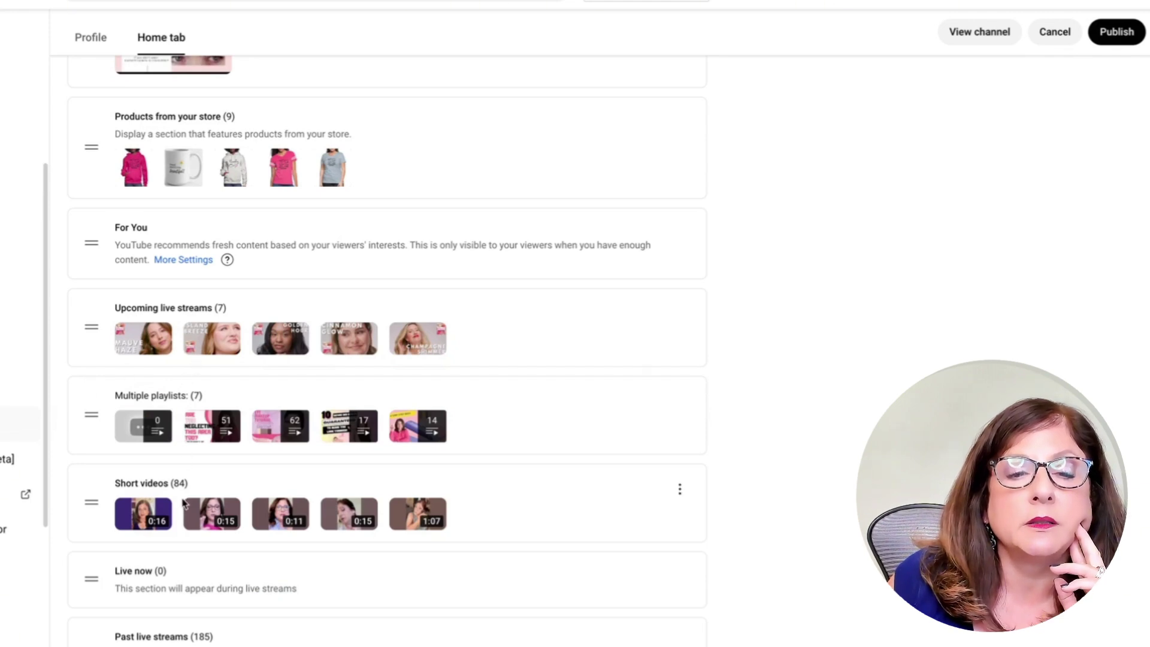
{"action": "scroll", "coordinate": [188, 570], "scroll_direction": "down", "scroll_amount": 1}
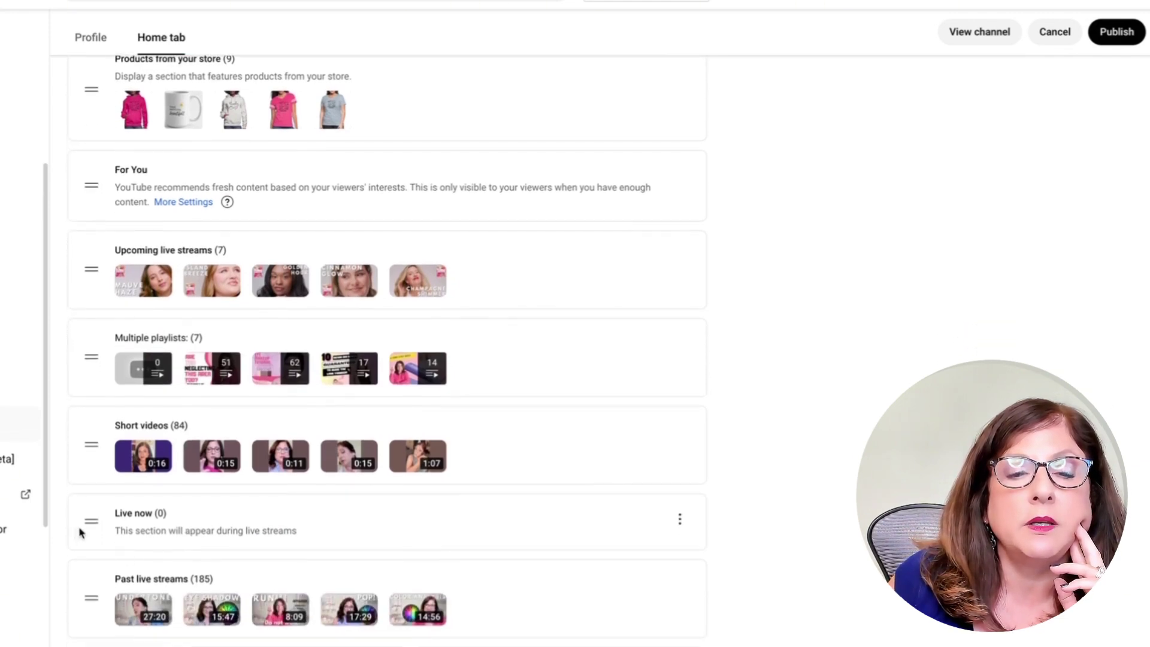
{"action": "left_click_drag", "start_coordinate": [92, 524], "coordinate": [101, 333]}
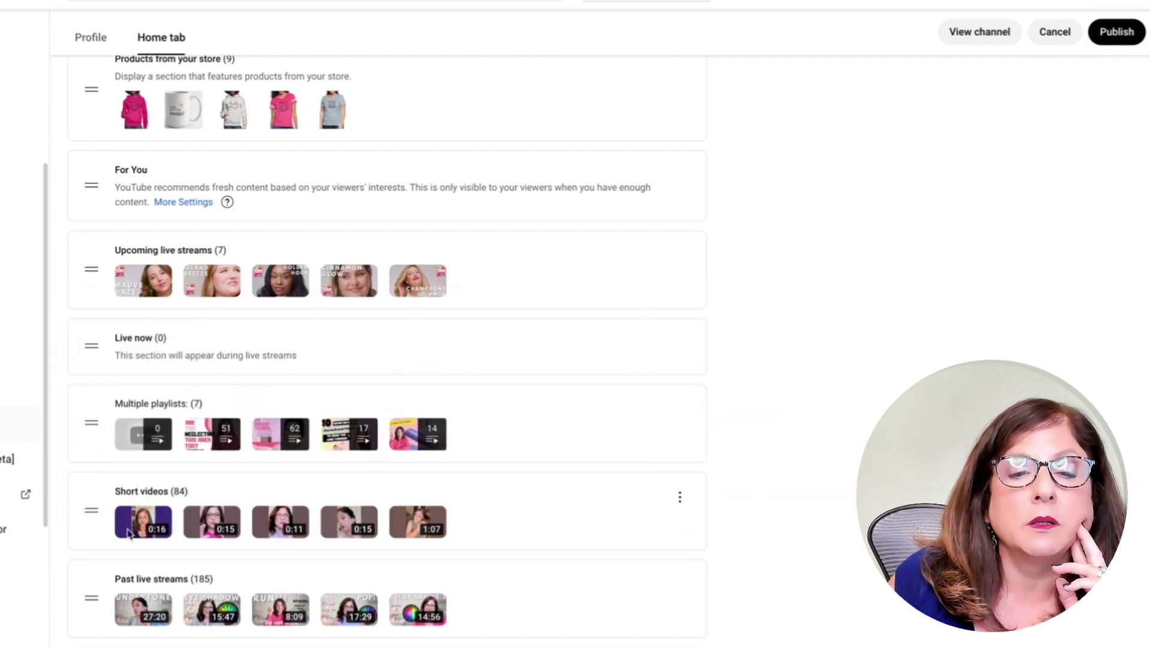
{"action": "scroll", "coordinate": [127, 599], "scroll_direction": "down", "scroll_amount": 1}
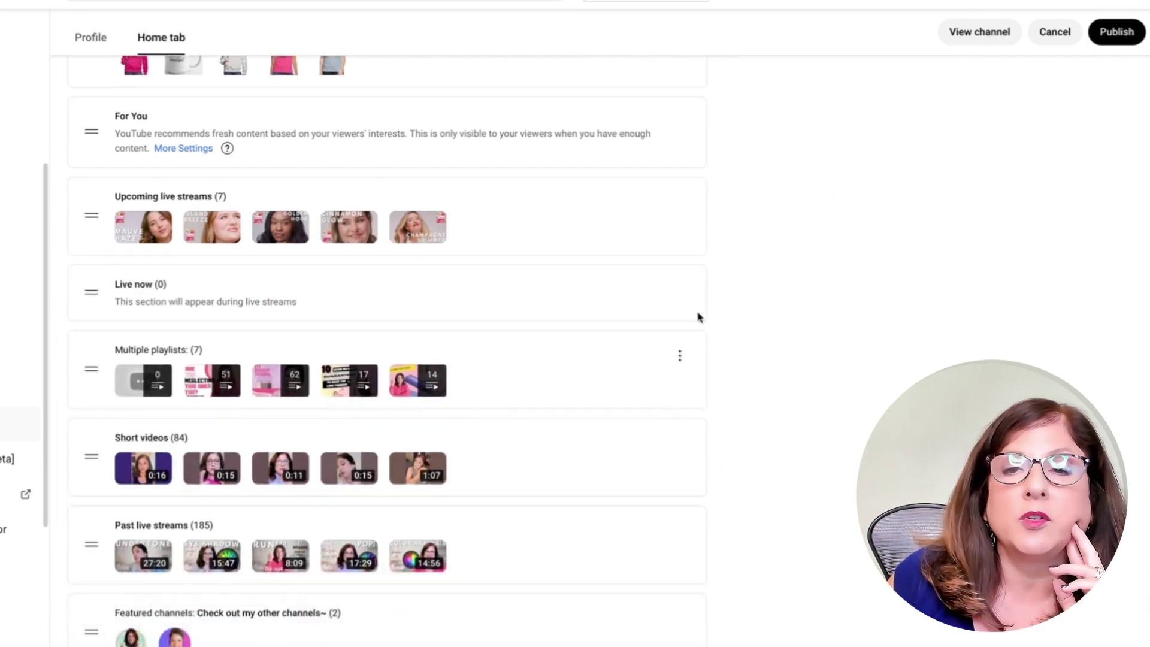
{"action": "left_click", "coordinate": [1132, 36]}
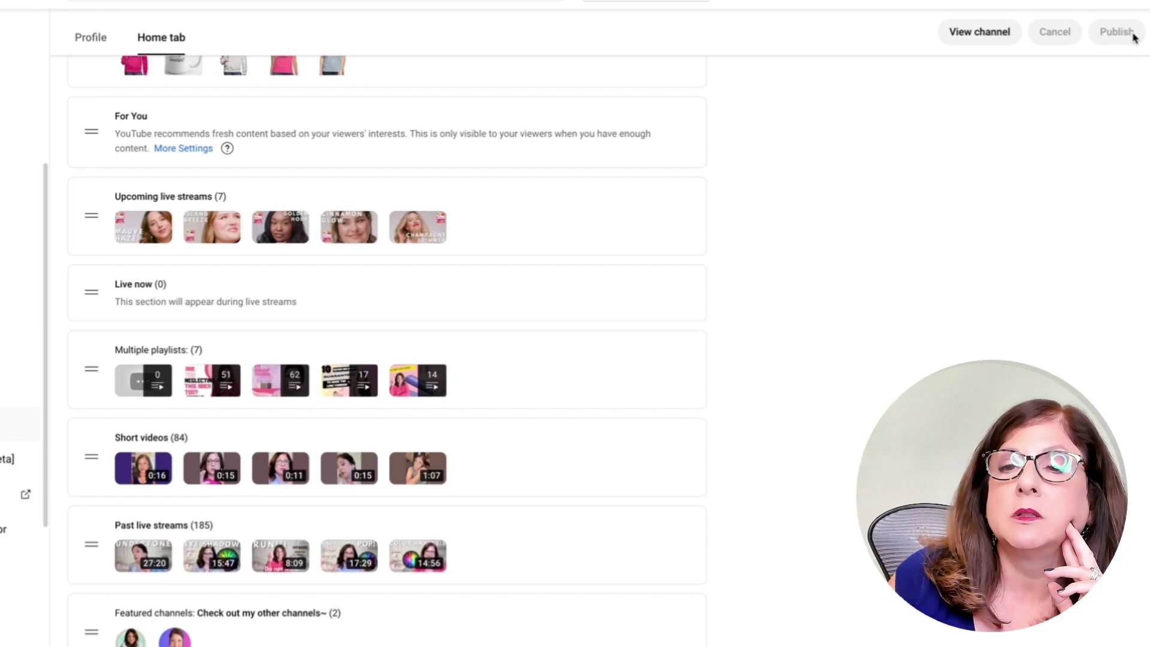
View the public channel page, pause the trailer and check the published order of the homepage sections.
{"action": "left_click", "coordinate": [980, 40]}
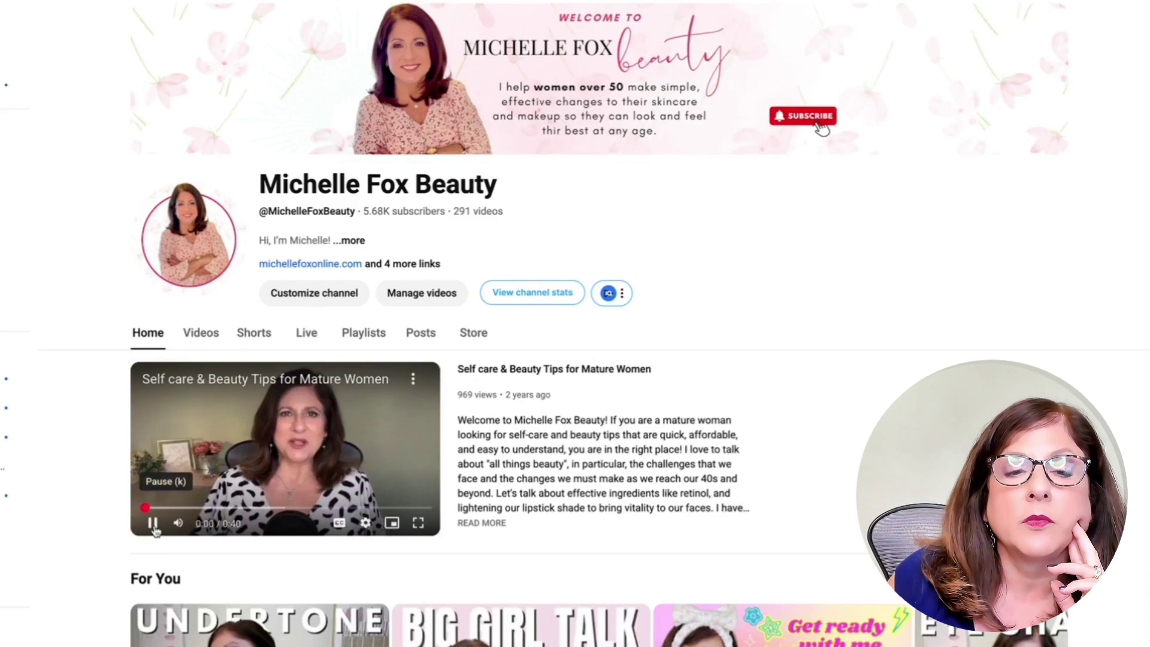
{"action": "scroll", "coordinate": [630, 465], "scroll_direction": "down", "scroll_amount": 10}
{"action": "scroll", "coordinate": [630, 465], "scroll_direction": "up", "scroll_amount": 4}
{"action": "scroll", "coordinate": [630, 464], "scroll_direction": "up", "scroll_amount": 7}
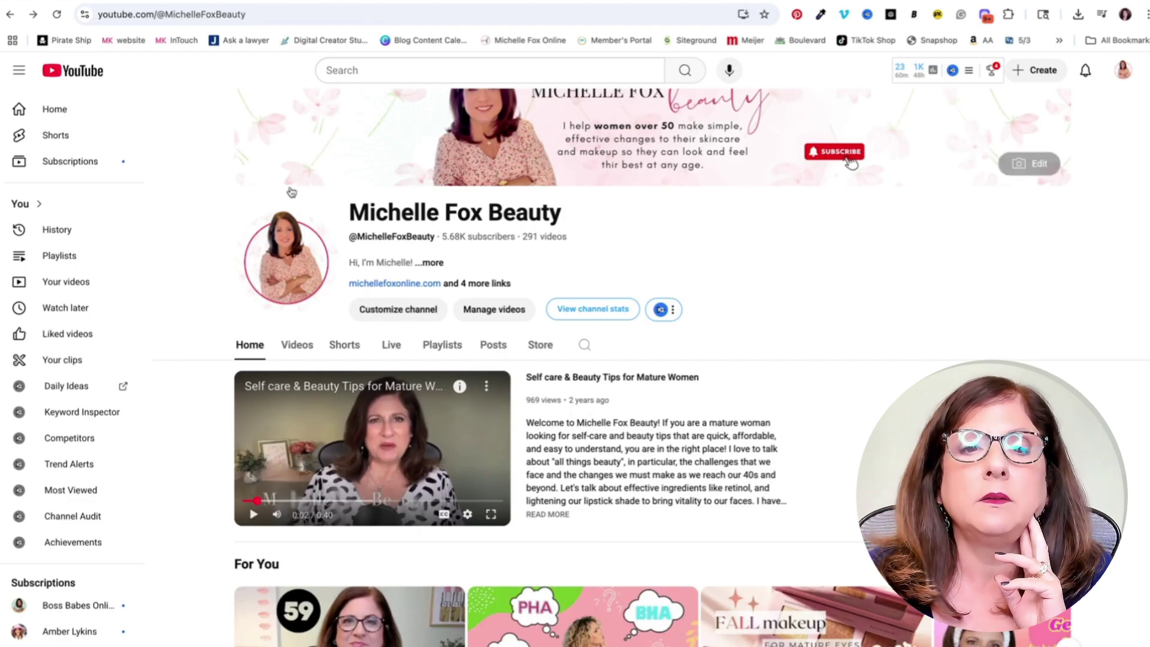
Load YouTube Channel Banners.jpg as the replacement channel banner, preview its TV, desktop and all-device areas, and cancel the change.
{"action": "left_click", "coordinate": [423, 310]}
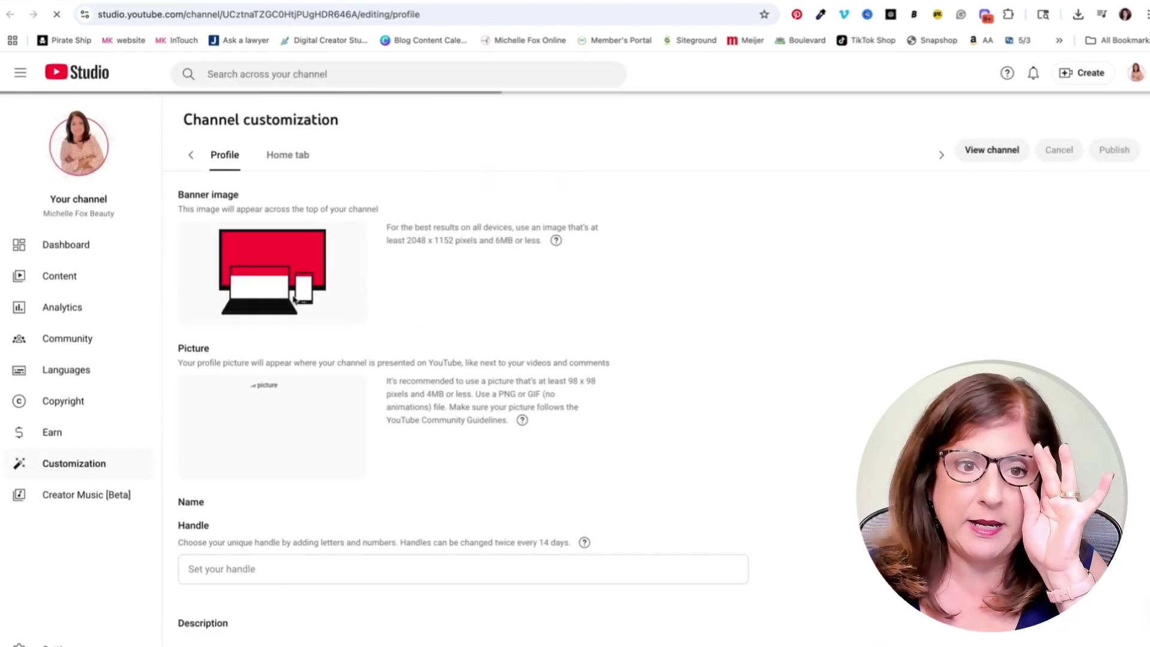
{"action": "left_click", "coordinate": [420, 271]}
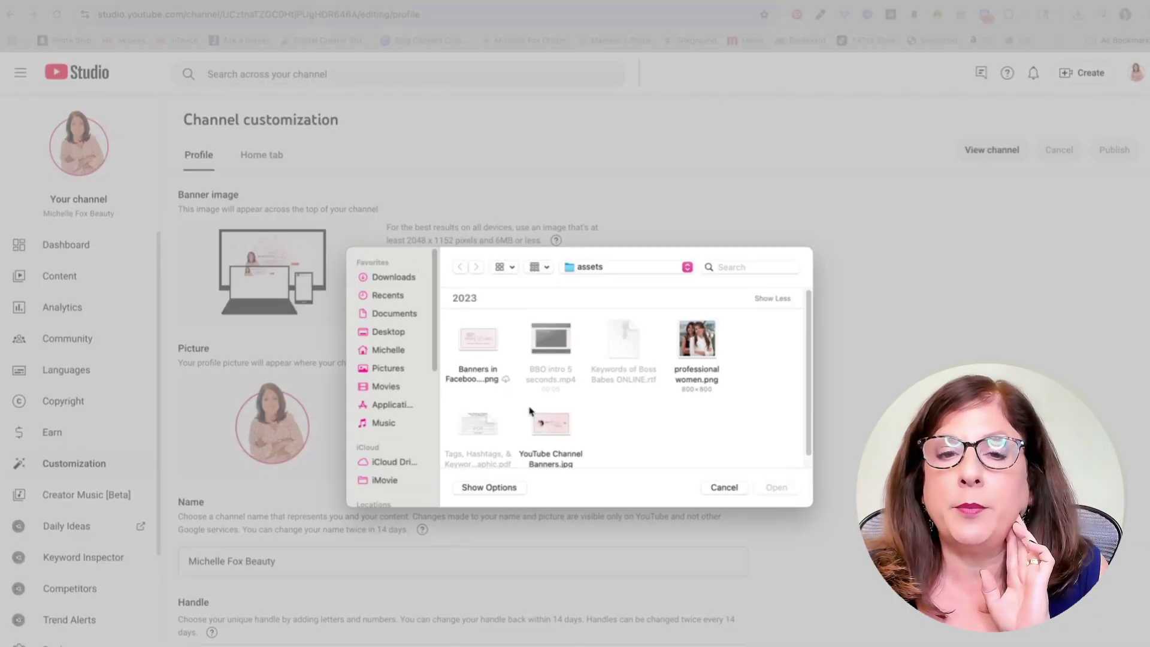
{"action": "left_click", "coordinate": [546, 426]}
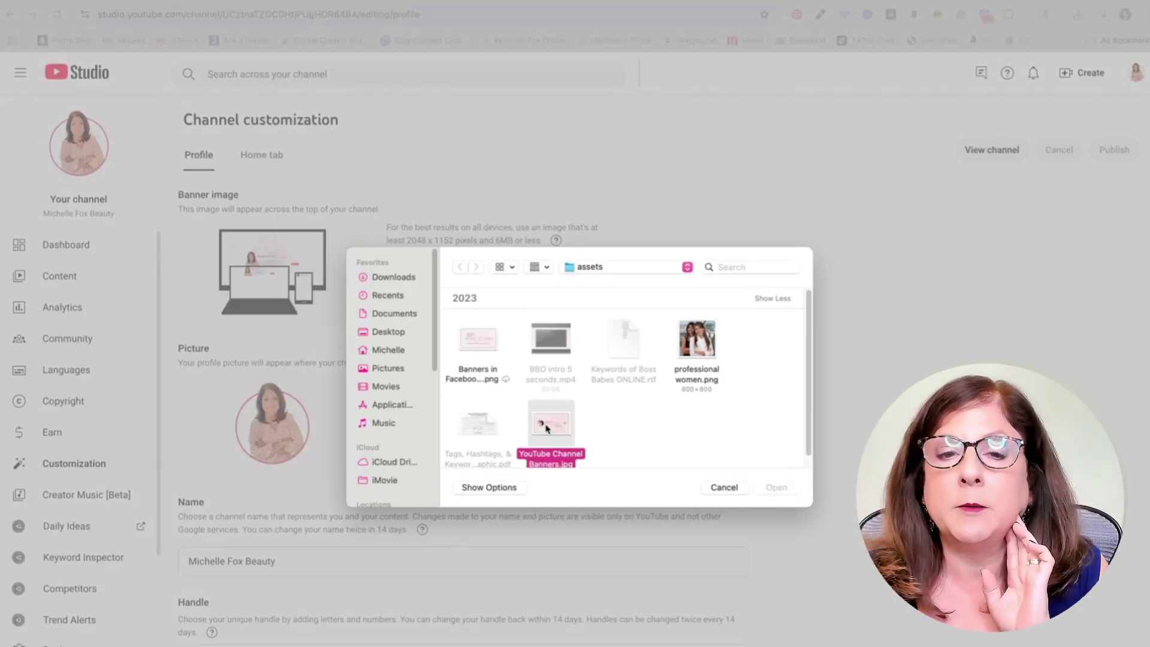
{"action": "left_click", "coordinate": [796, 490]}
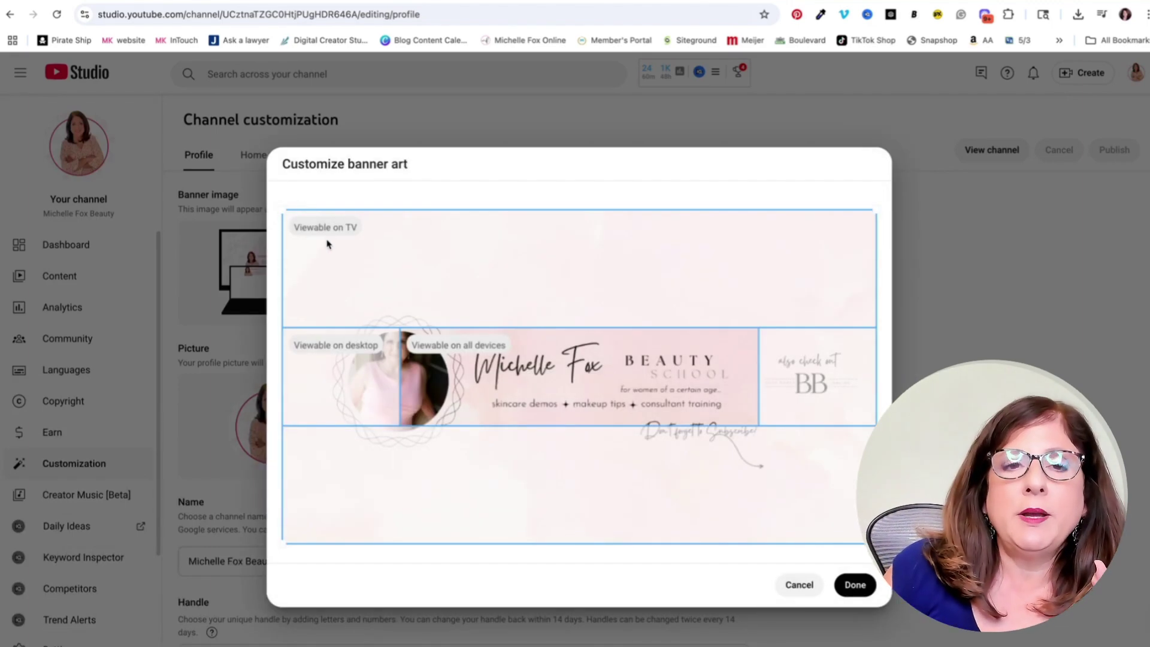
{"action": "left_click_drag", "start_coordinate": [318, 216], "coordinate": [321, 233]}
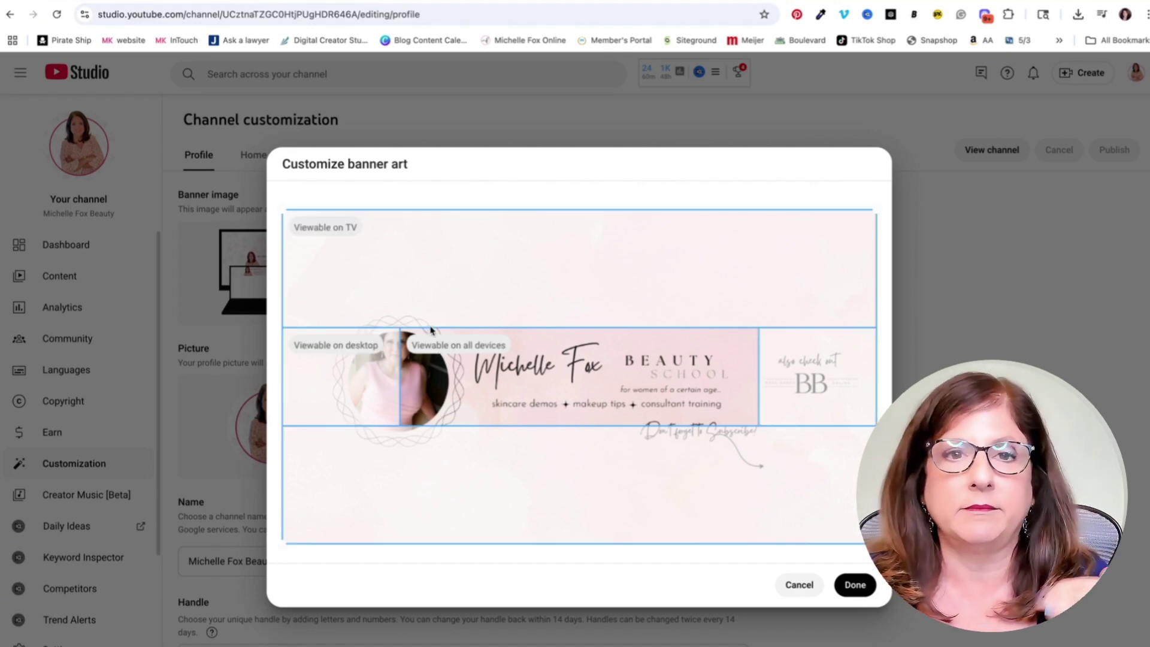
{"action": "left_click", "coordinate": [800, 584]}
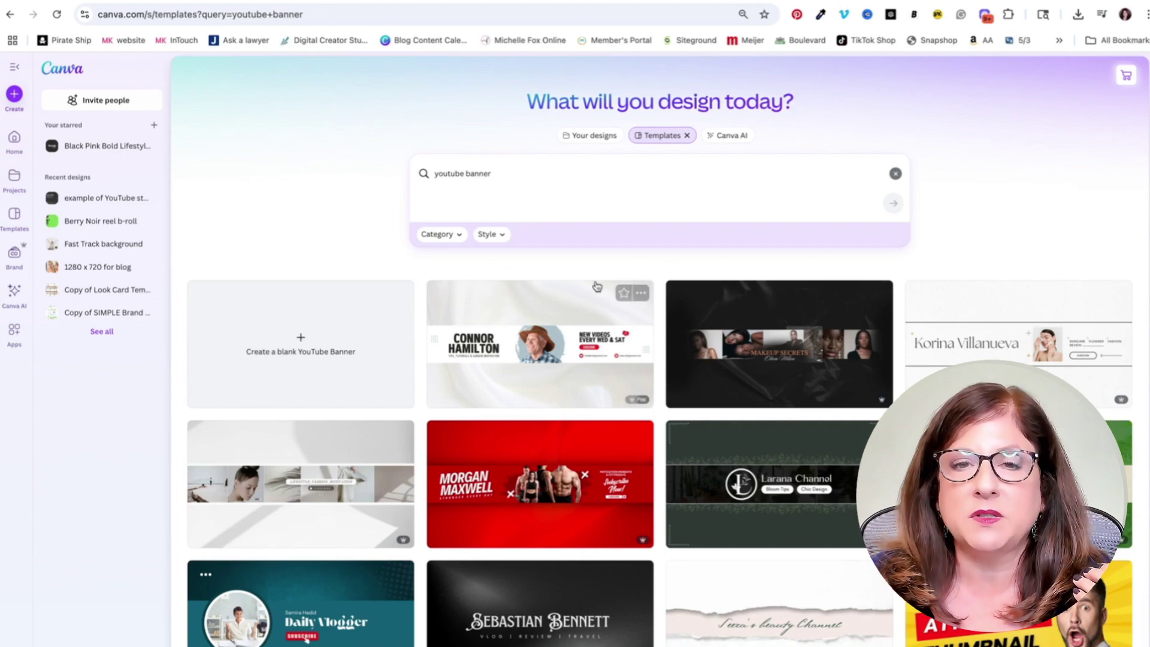
In Canva, browse the YouTube banner templates, open the Pink Simple Elegant Beauty & Fashion template for customizing, and open its share options.
{"action": "scroll", "coordinate": [755, 579], "scroll_direction": "down", "scroll_amount": 4}
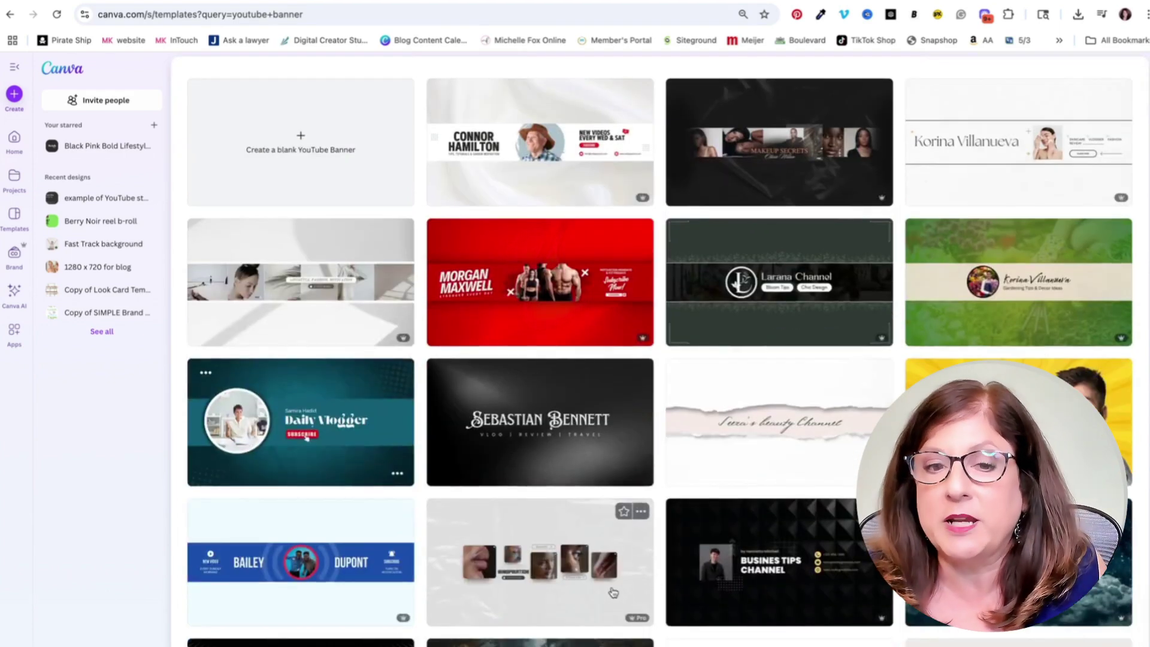
{"action": "scroll", "coordinate": [557, 560], "scroll_direction": "down", "scroll_amount": 4}
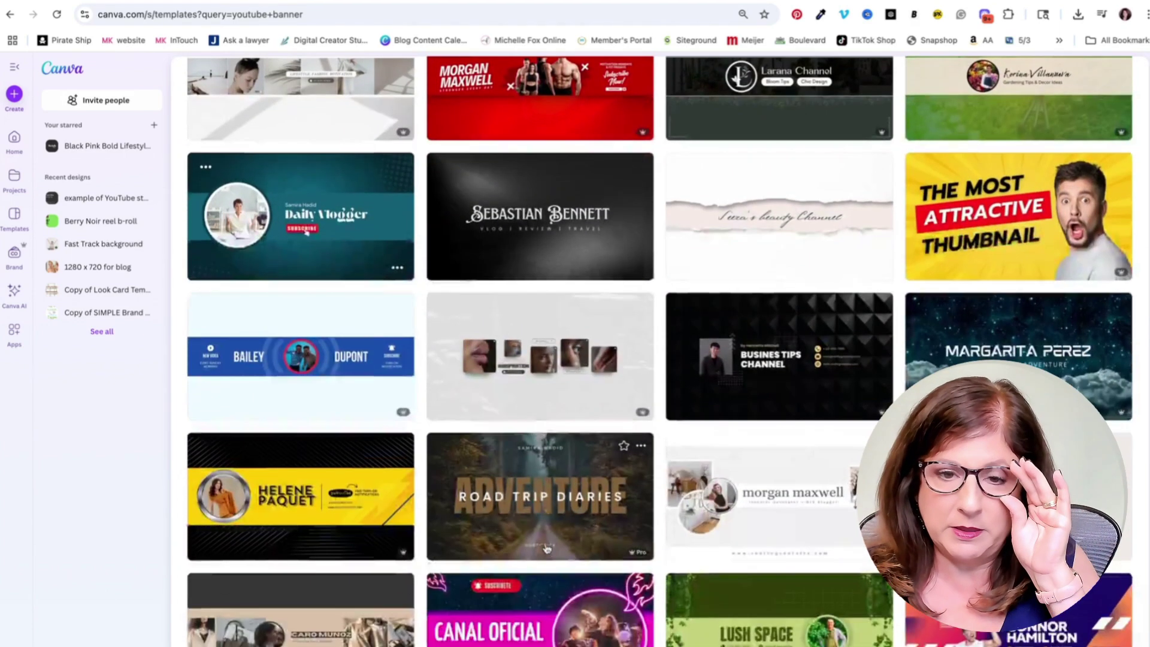
{"action": "scroll", "coordinate": [550, 501], "scroll_direction": "down", "scroll_amount": 1}
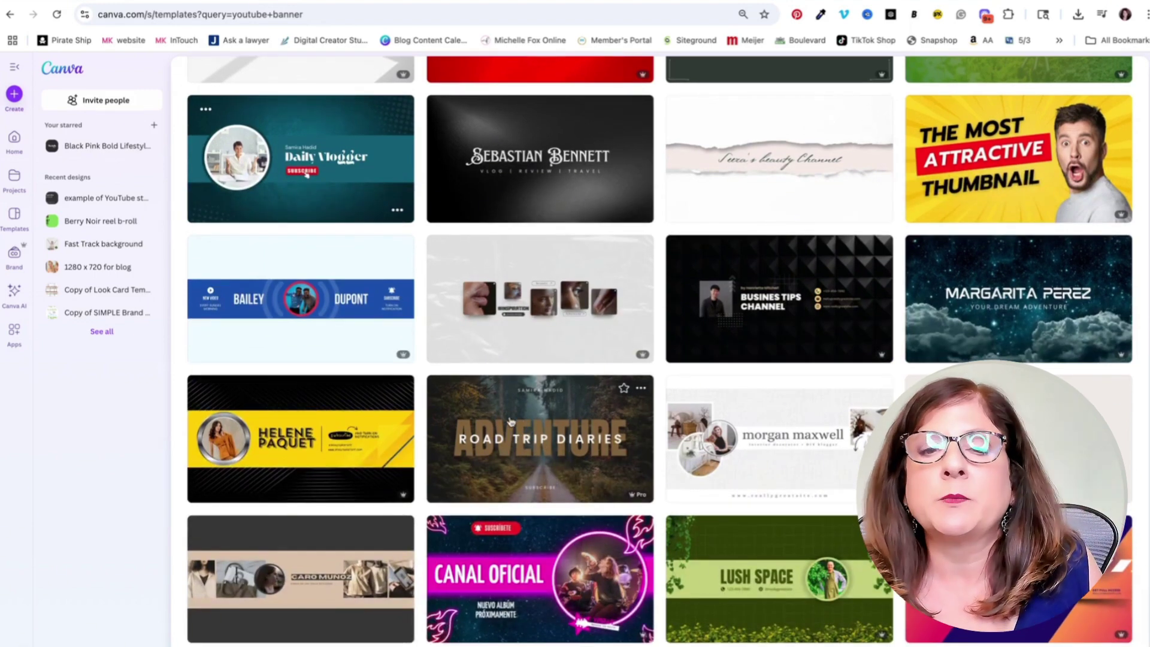
{"action": "scroll", "coordinate": [516, 423], "scroll_direction": "up", "scroll_amount": 8}
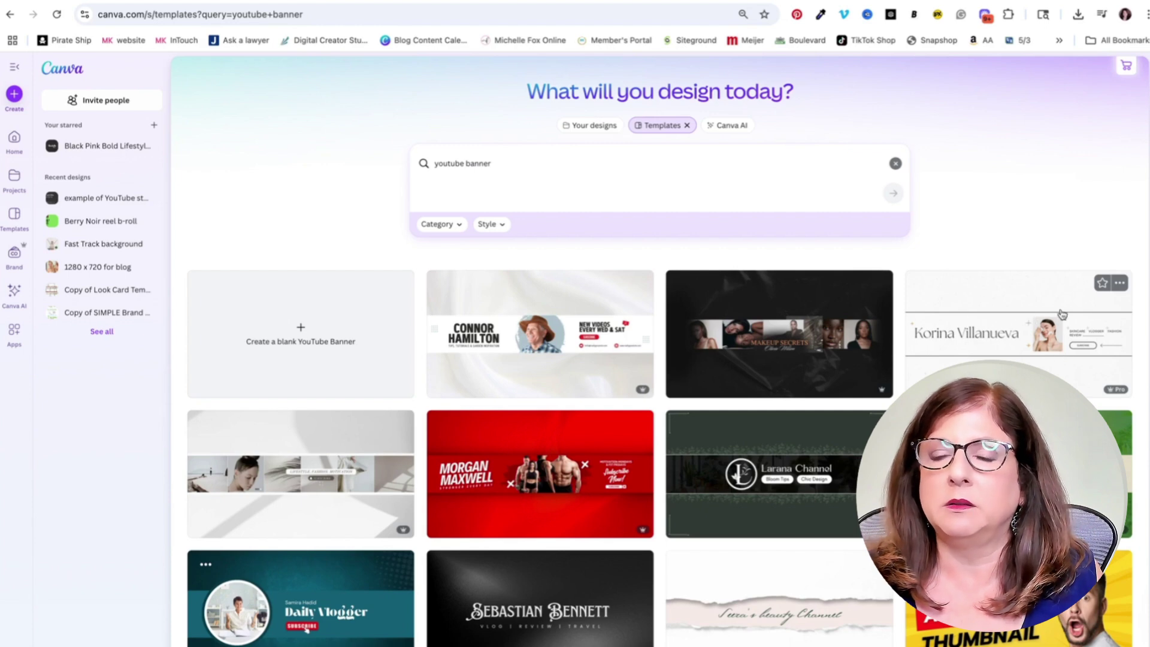
{"action": "scroll", "coordinate": [1013, 455], "scroll_direction": "down", "scroll_amount": 1}
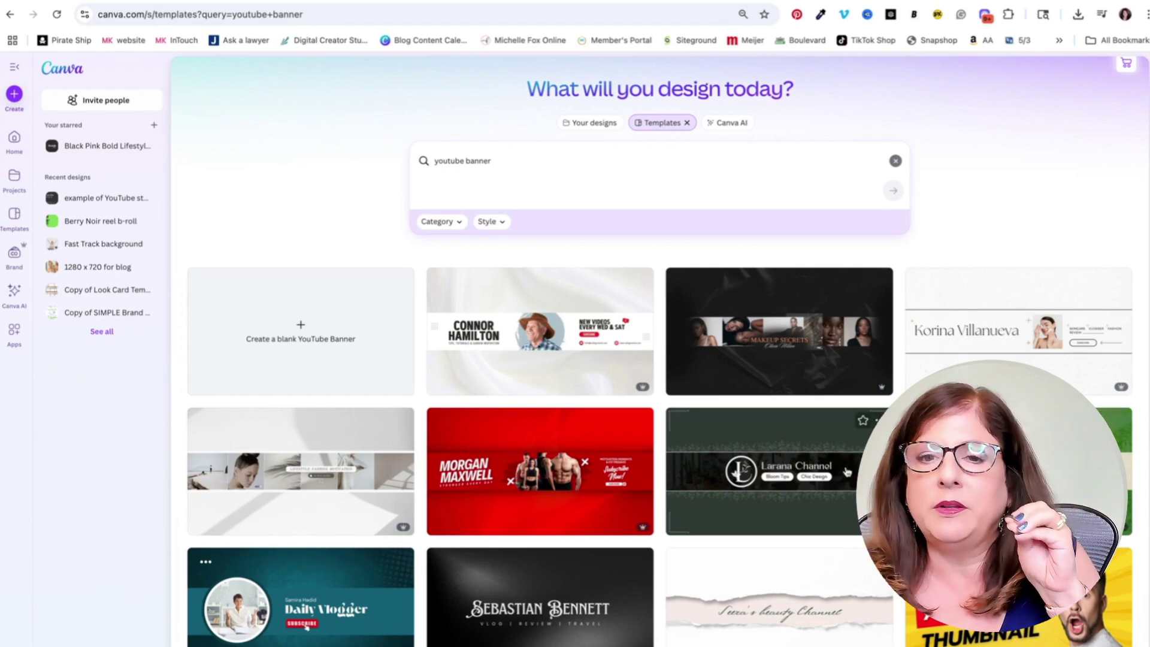
{"action": "scroll", "coordinate": [803, 501], "scroll_direction": "down", "scroll_amount": 5}
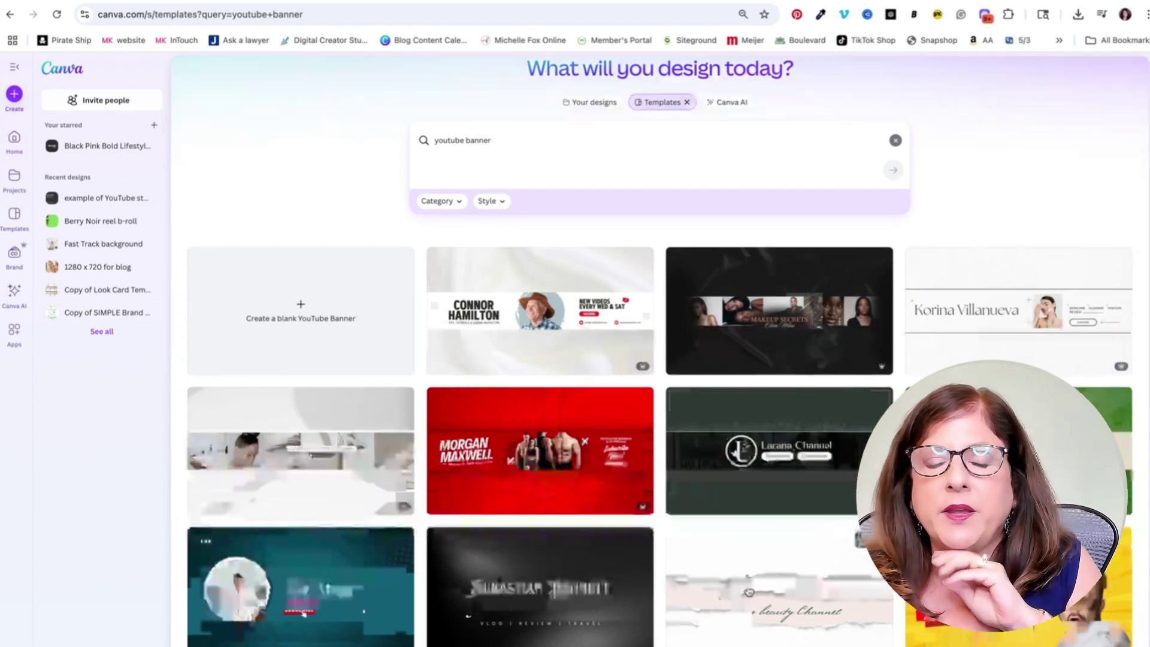
{"action": "scroll", "coordinate": [552, 544], "scroll_direction": "down", "scroll_amount": 7}
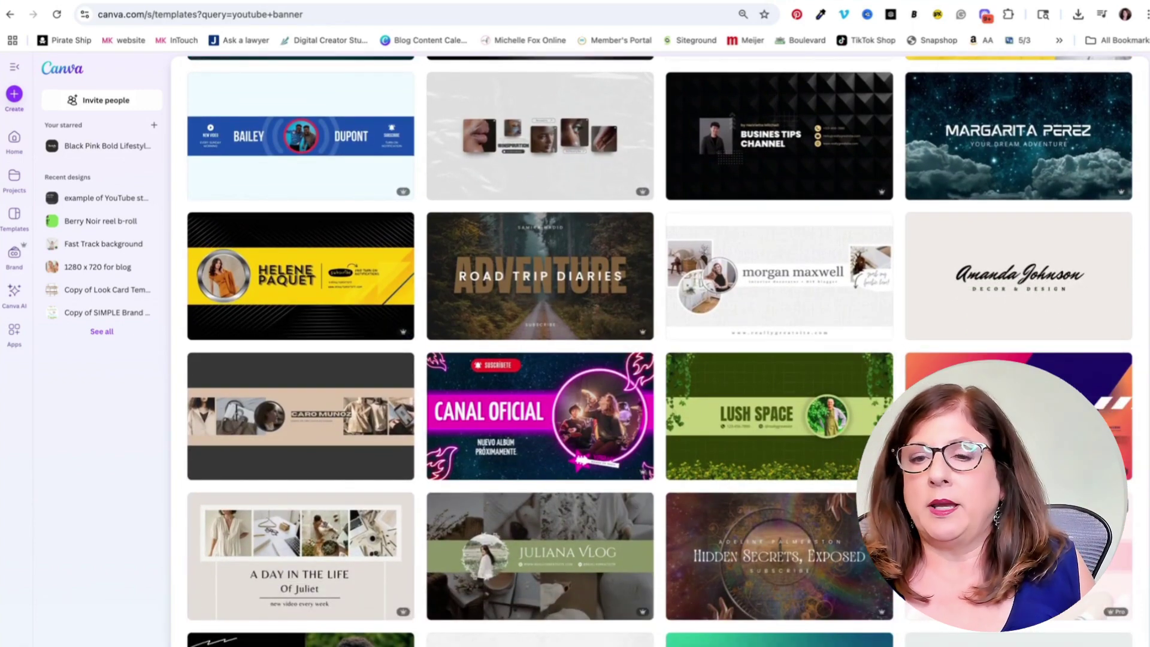
{"action": "left_click", "coordinate": [1018, 556]}
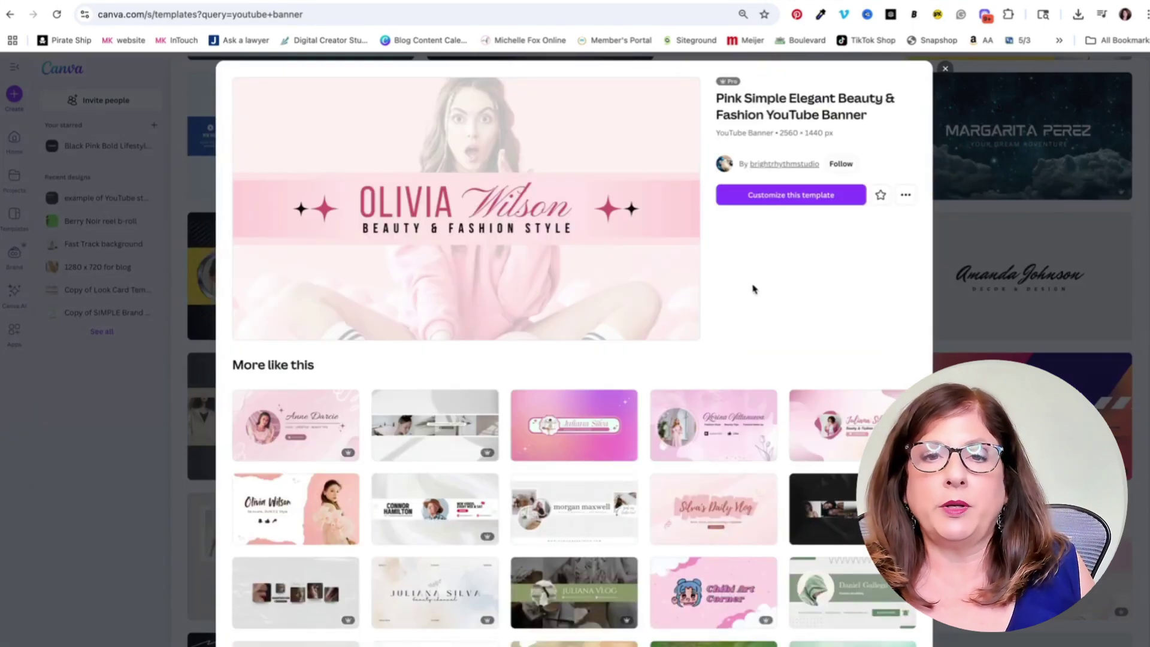
{"action": "left_click", "coordinate": [808, 196]}
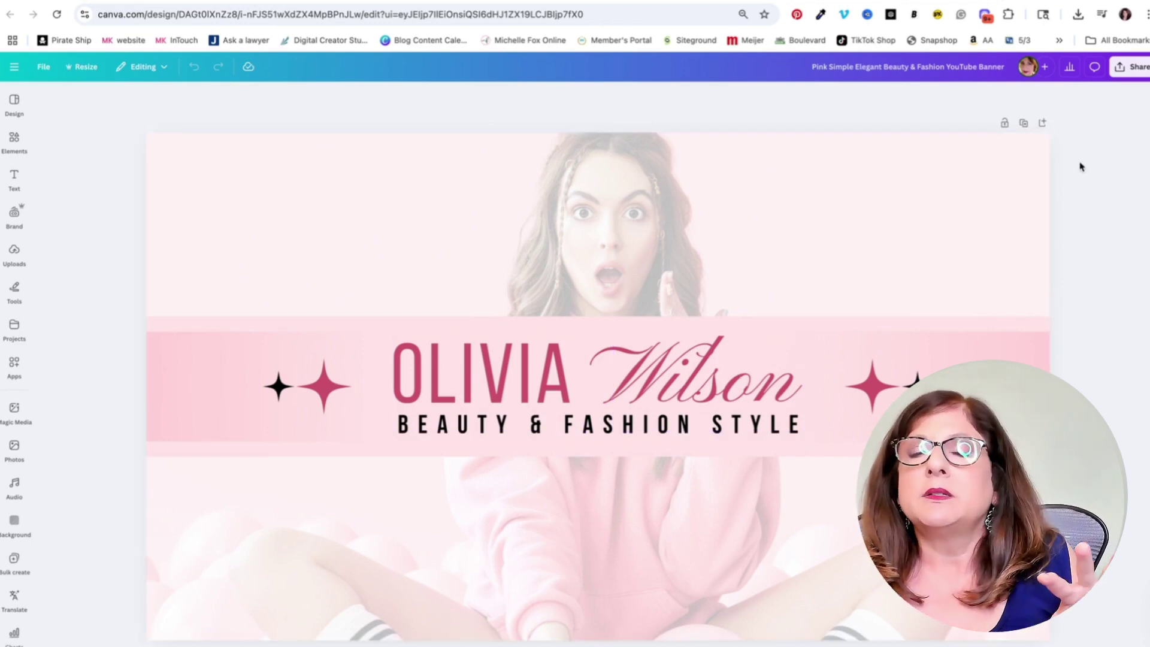
{"action": "left_click", "coordinate": [1124, 73]}
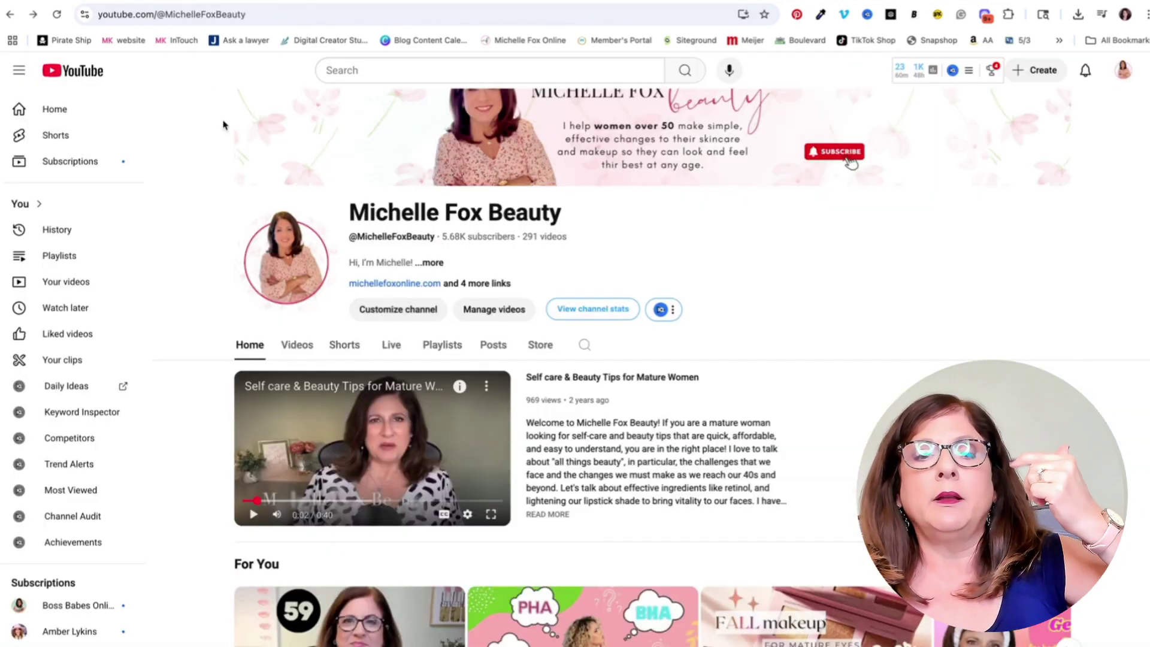
From the YouTube channel page, open channel customization and load YouTube Channel Banners.jpg into the banner art preview.
{"action": "left_click", "coordinate": [410, 317]}
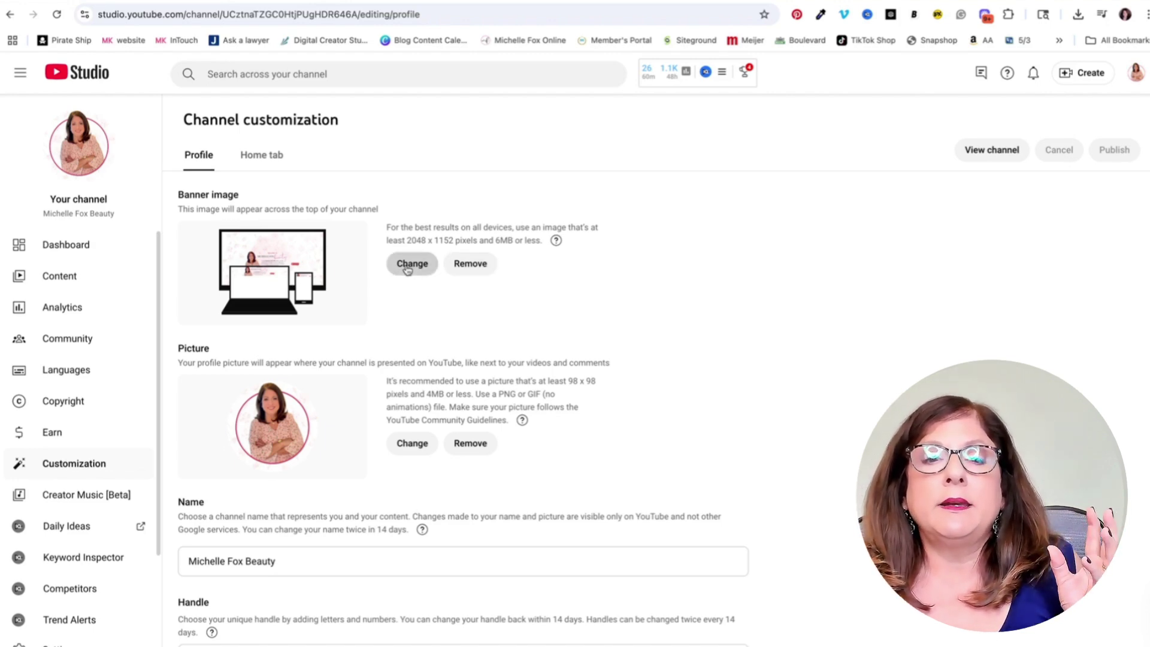
{"action": "left_click", "coordinate": [407, 270]}
{"action": "left_click", "coordinate": [532, 428]}
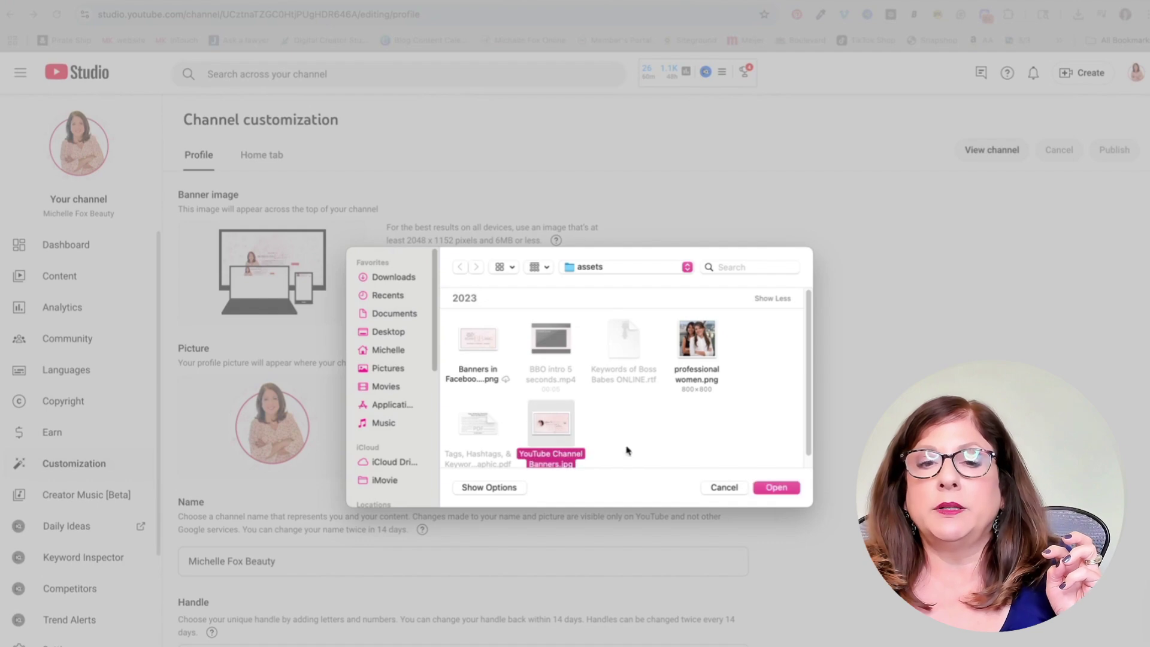
{"action": "left_click", "coordinate": [794, 492]}
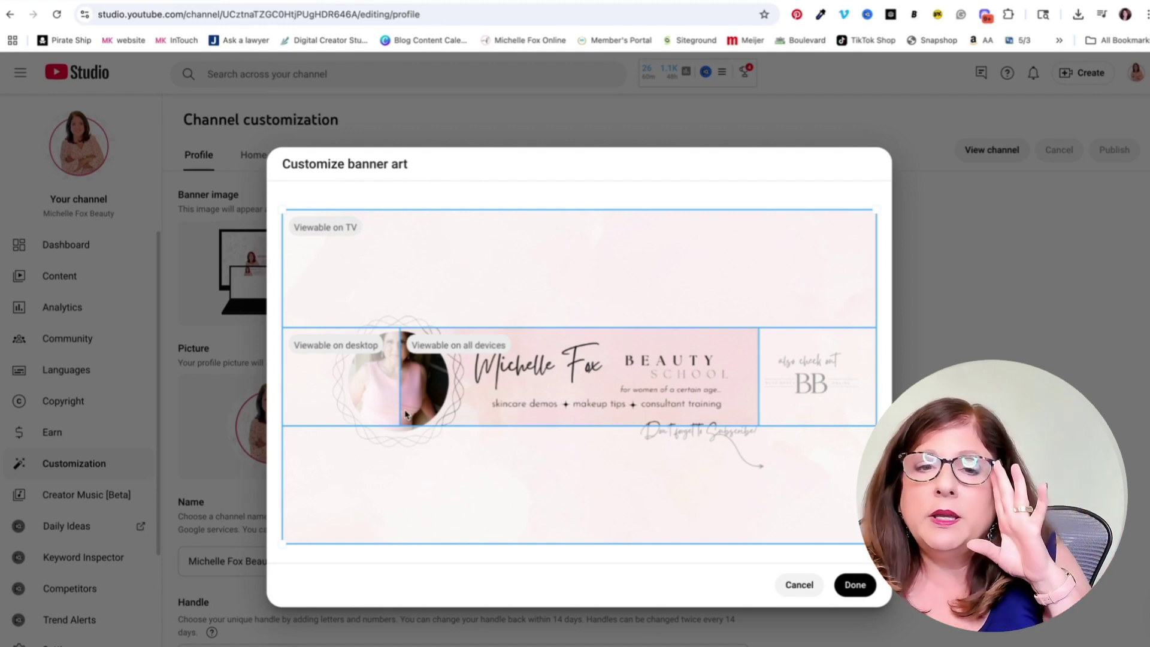
Switch to the Canva banner design to view its share and download options, and return to the YouTube channel page.
{"action": "left_click", "coordinate": [1060, 1]}
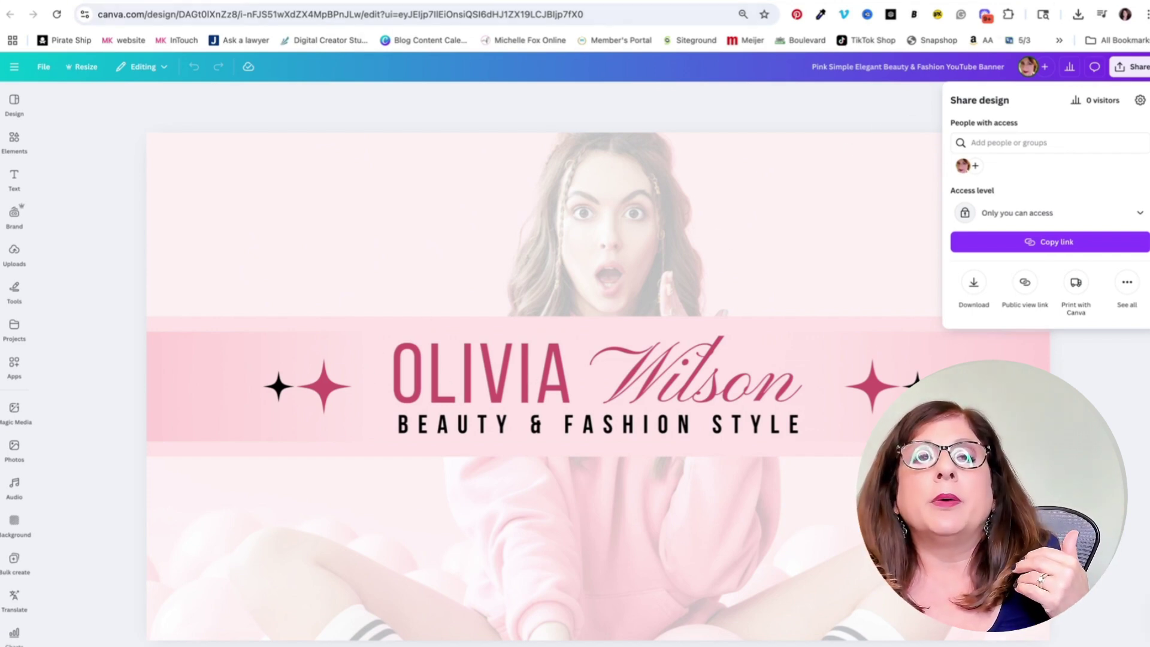
{"action": "left_click", "coordinate": [190, 0]}
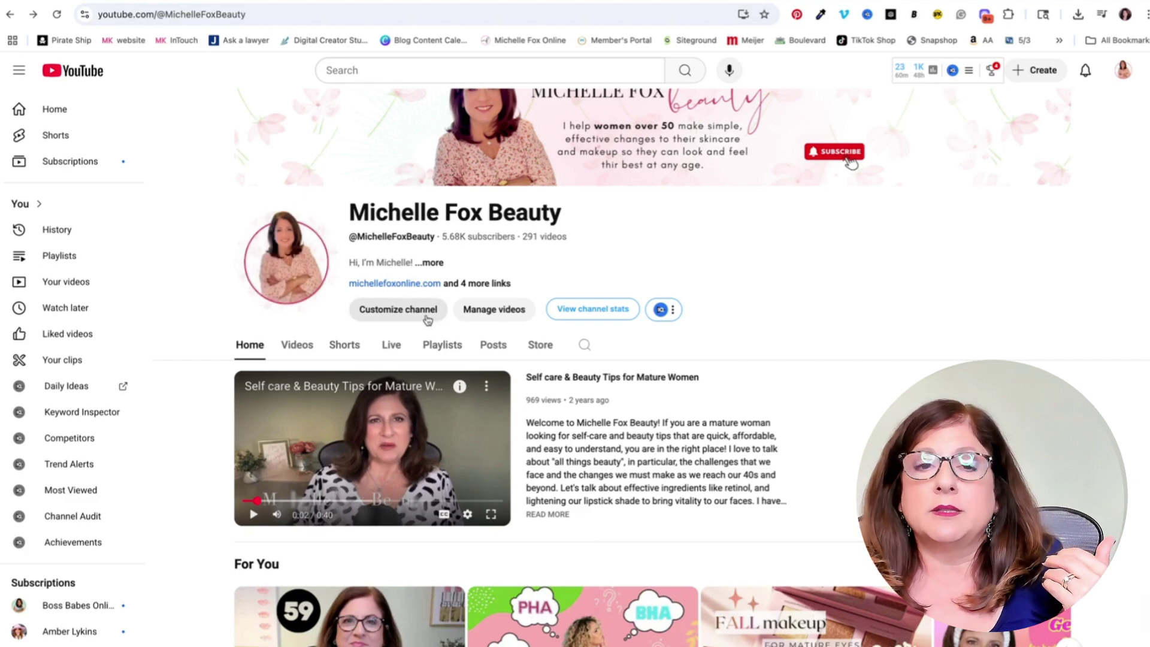